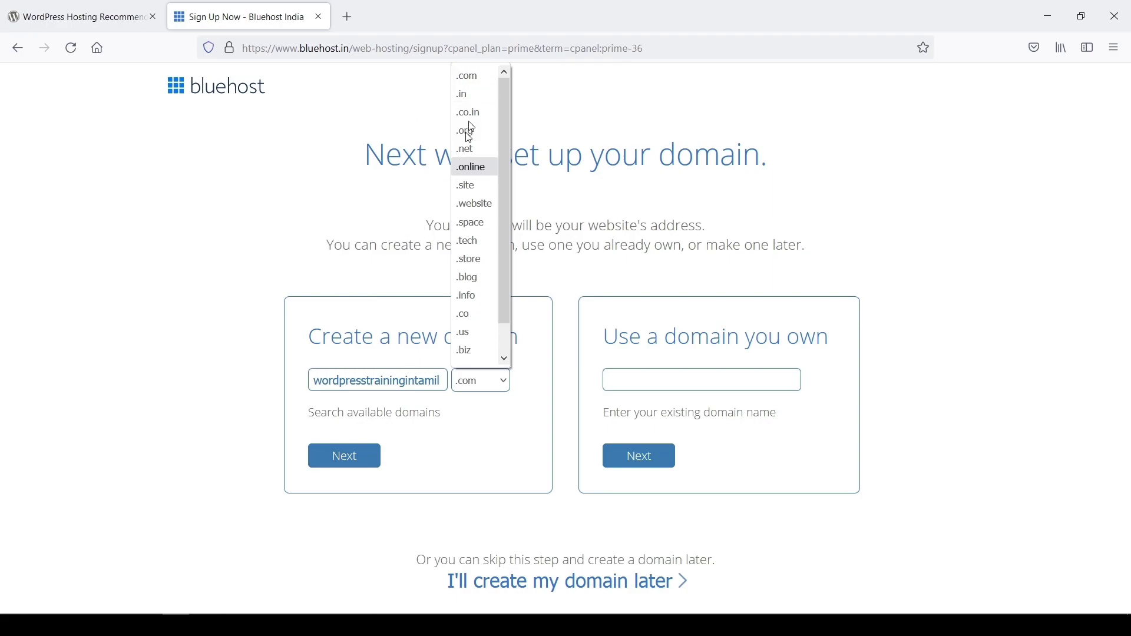
Step: Choose the .com extension for the new domain wordpresstrainingintamil and continue with it
left_click(482, 73)
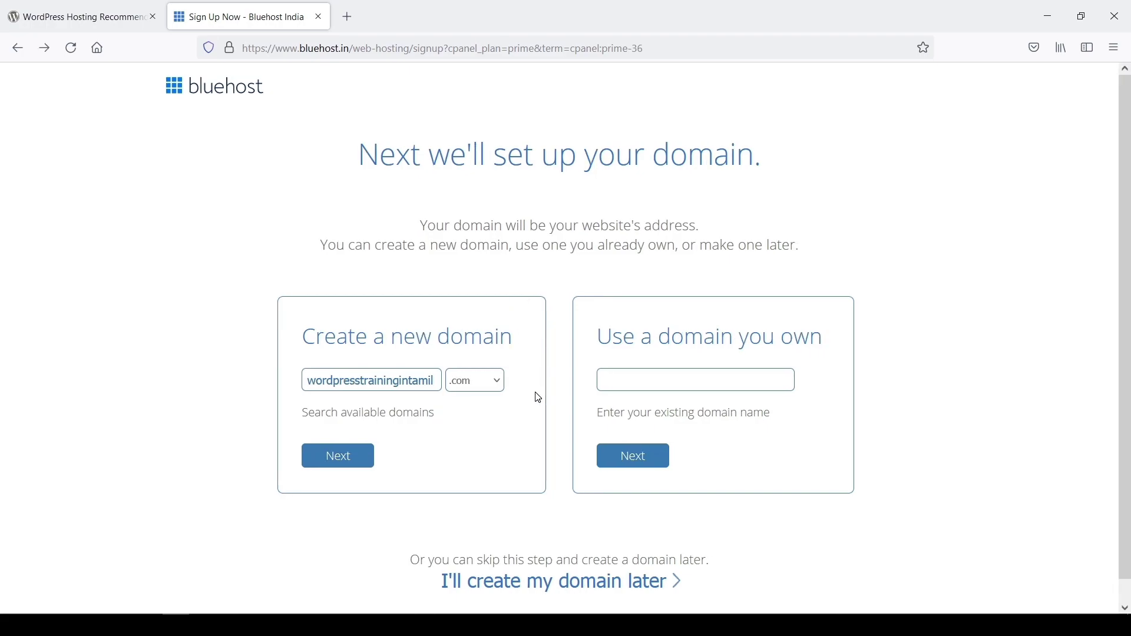
left_click(345, 461)
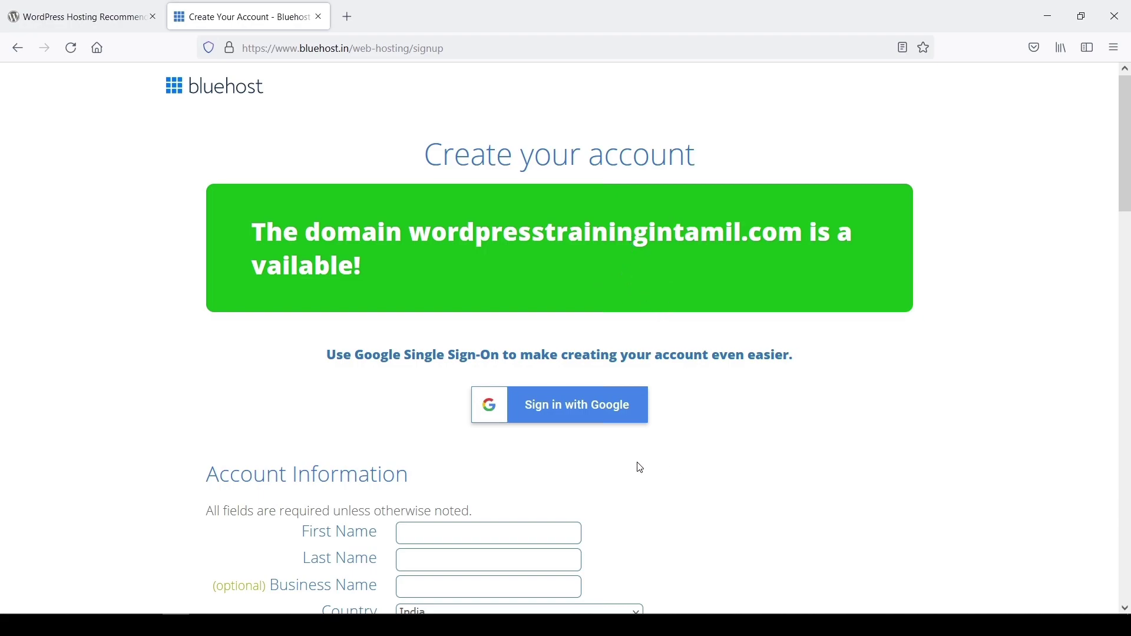
Step: Set the country to India and the state to Tamil Nadu in the account information
scroll(641, 469, "down", 4)
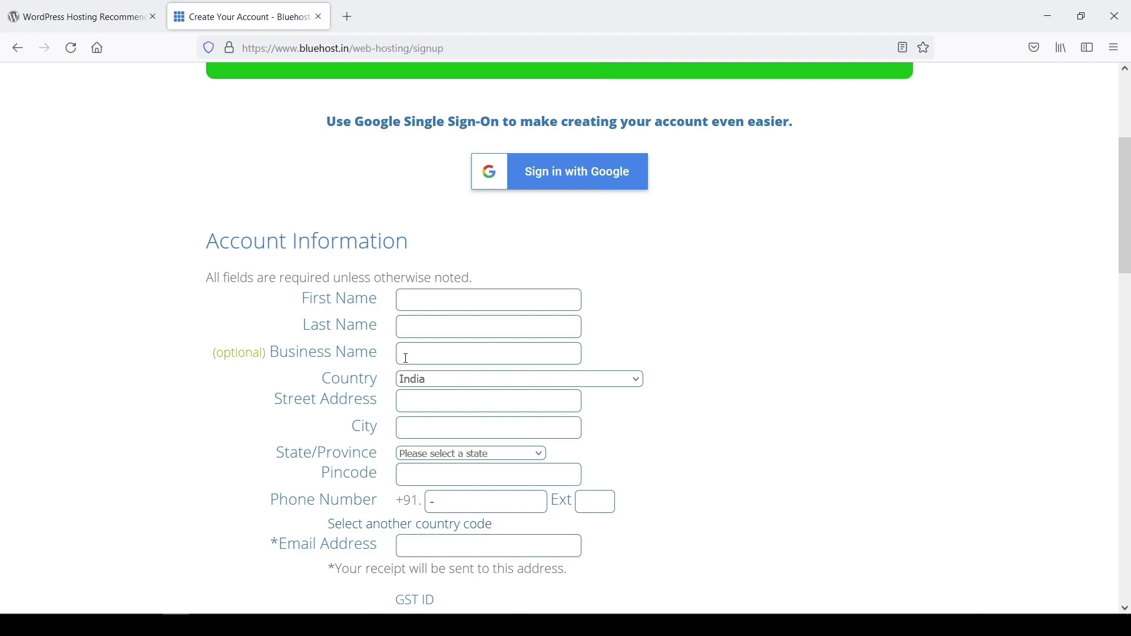
scroll(406, 357, "down", 2)
left_click(476, 303)
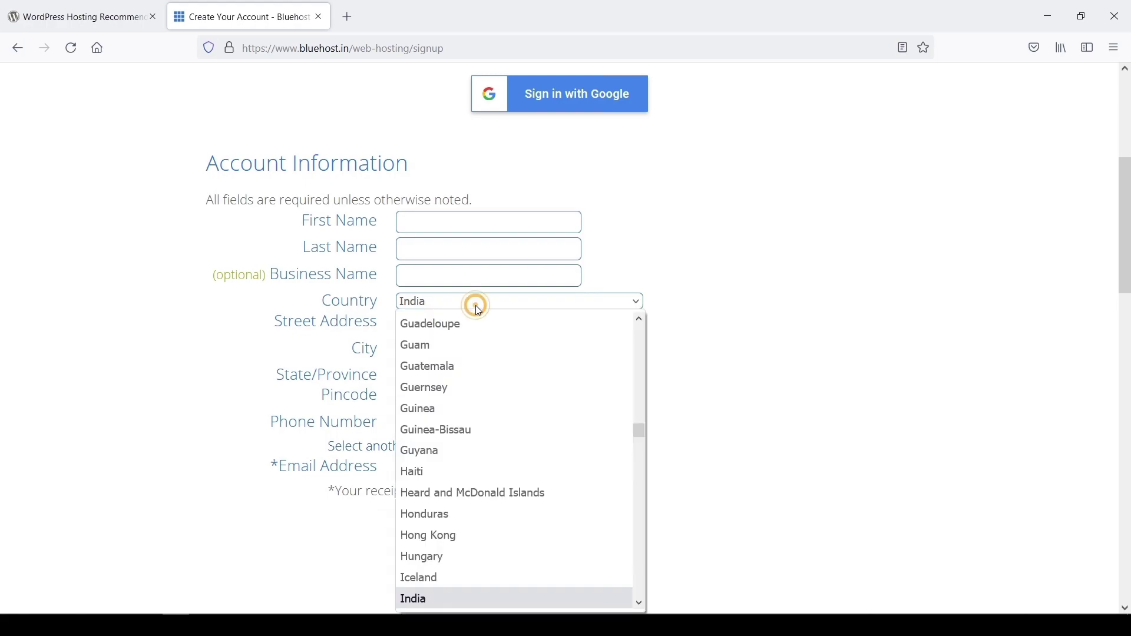
left_click(453, 599)
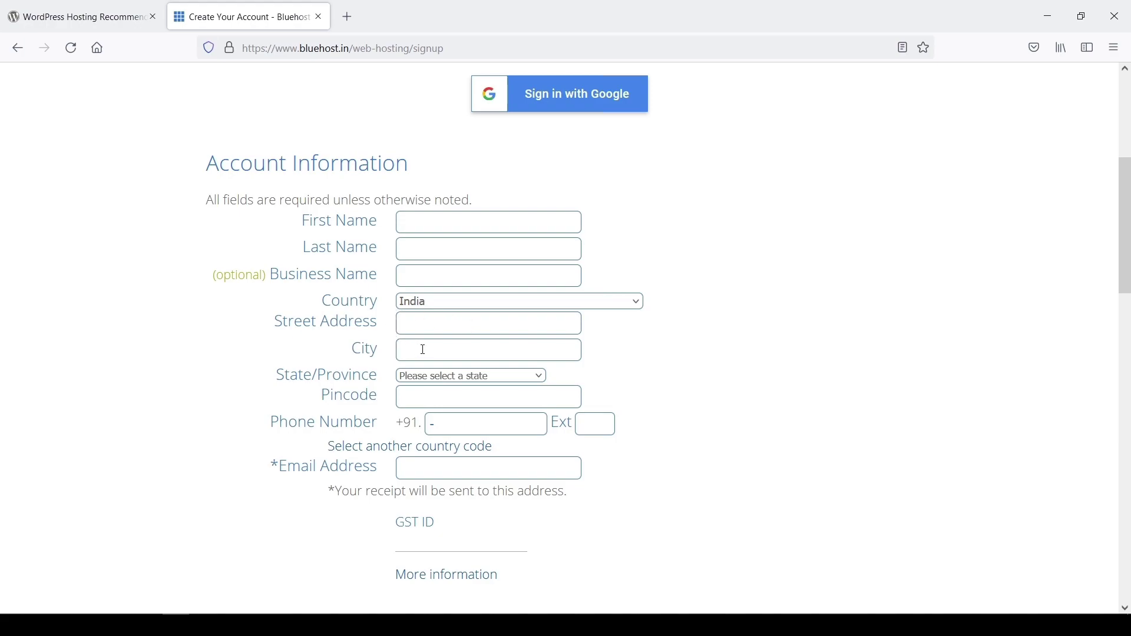
left_click(470, 376)
scroll(457, 265, "down", 7)
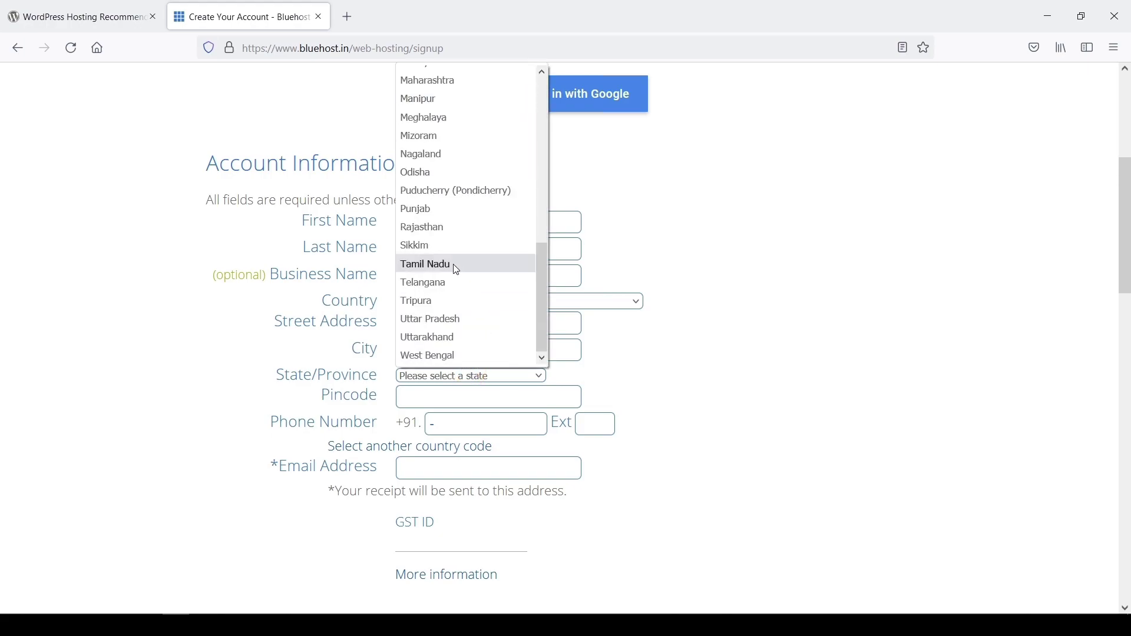
left_click(458, 263)
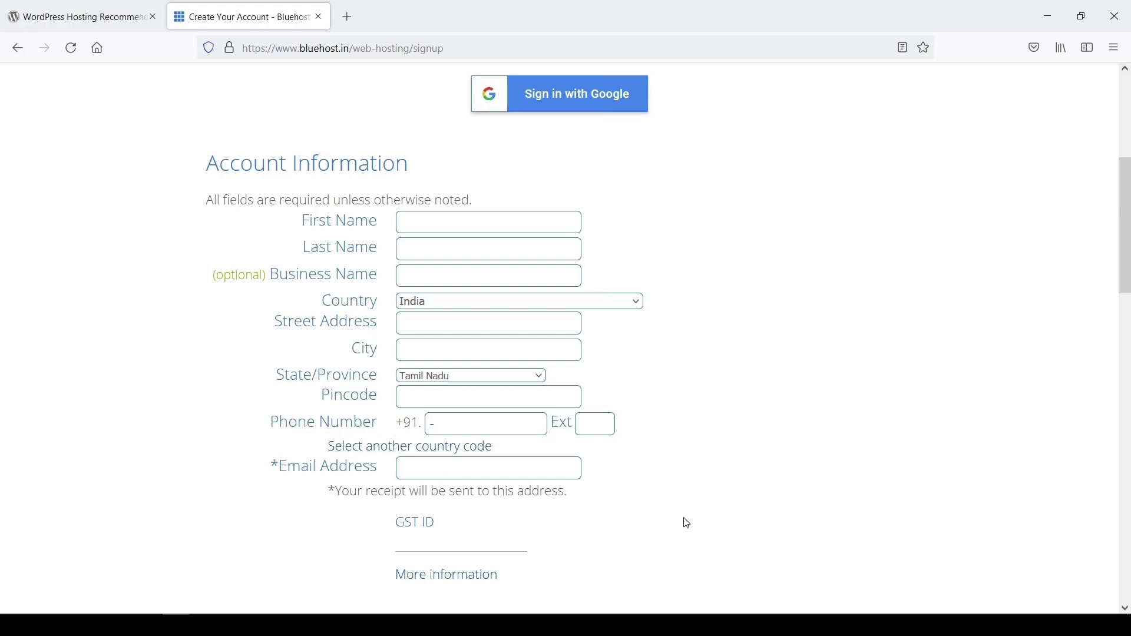
Step: Try the Choice Plus 36 Month and 24 Month terms as the account plan
scroll(687, 523, "down", 5)
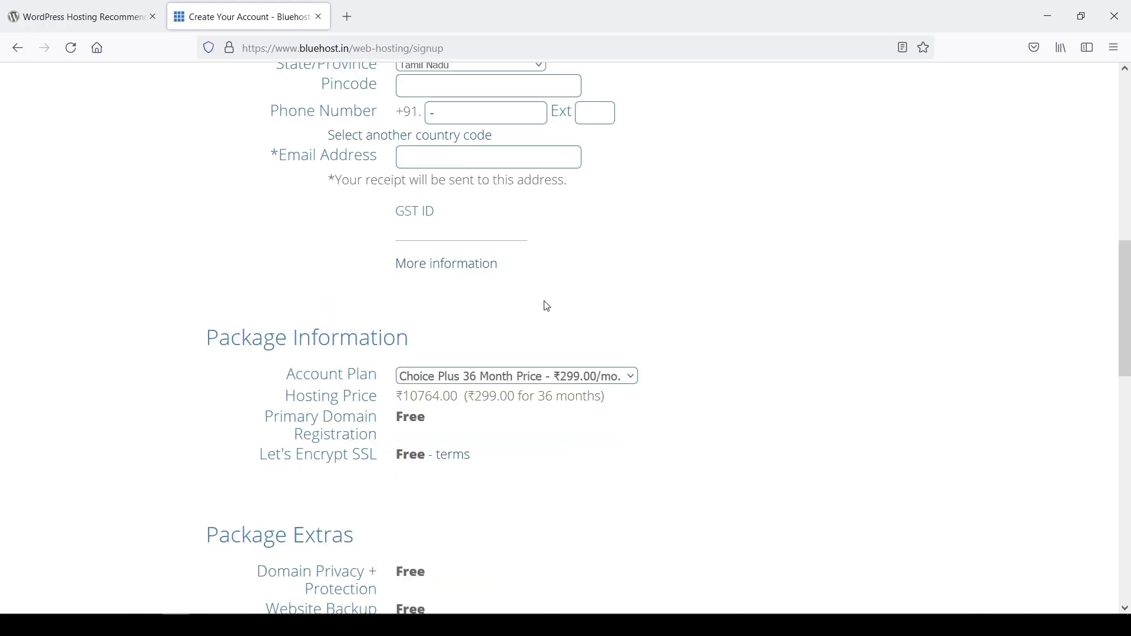
left_click(490, 382)
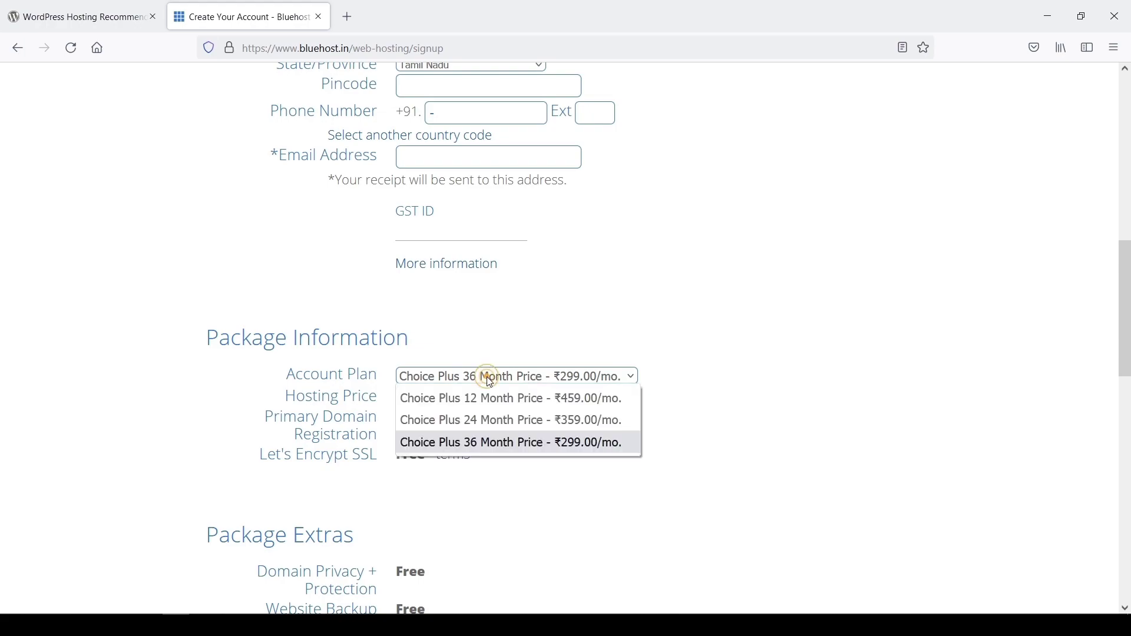
left_click(527, 439)
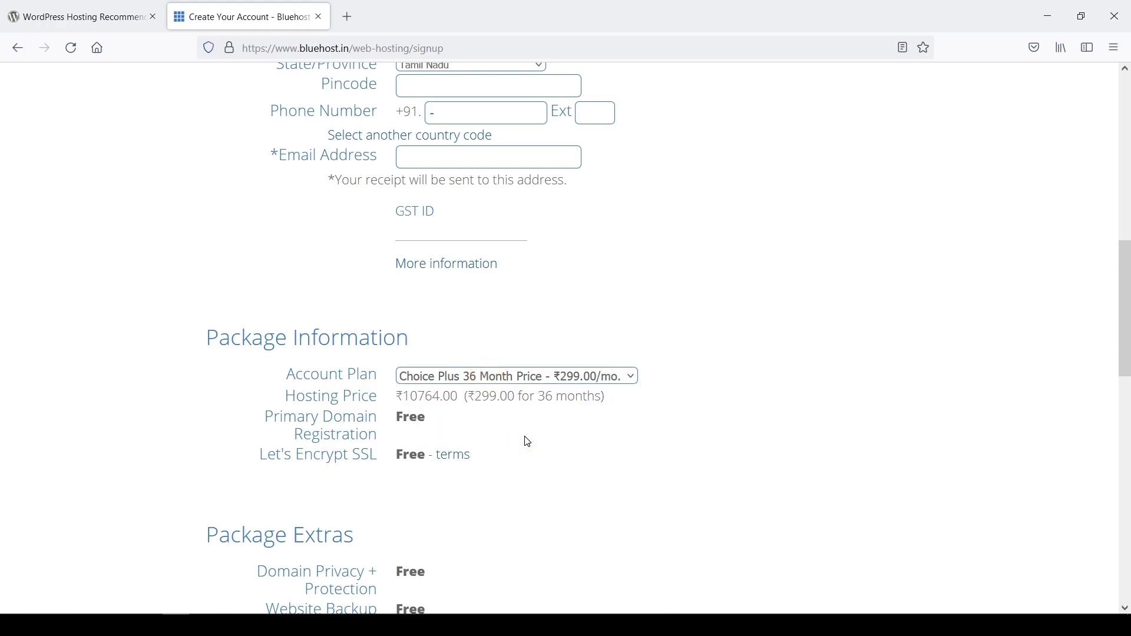
left_click(526, 378)
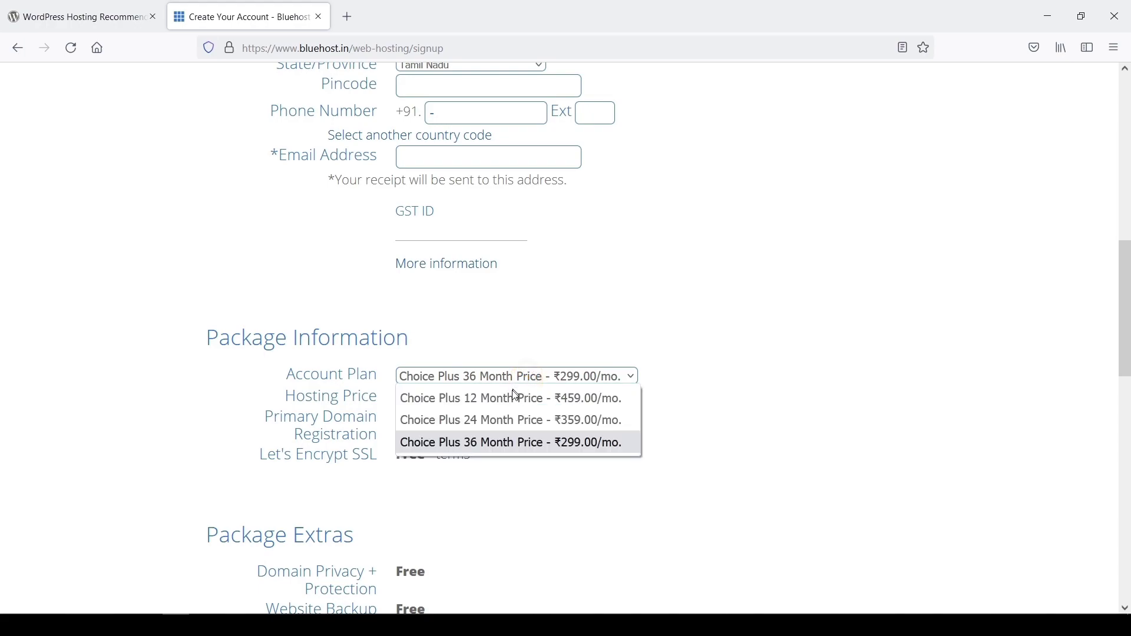
left_click(505, 423)
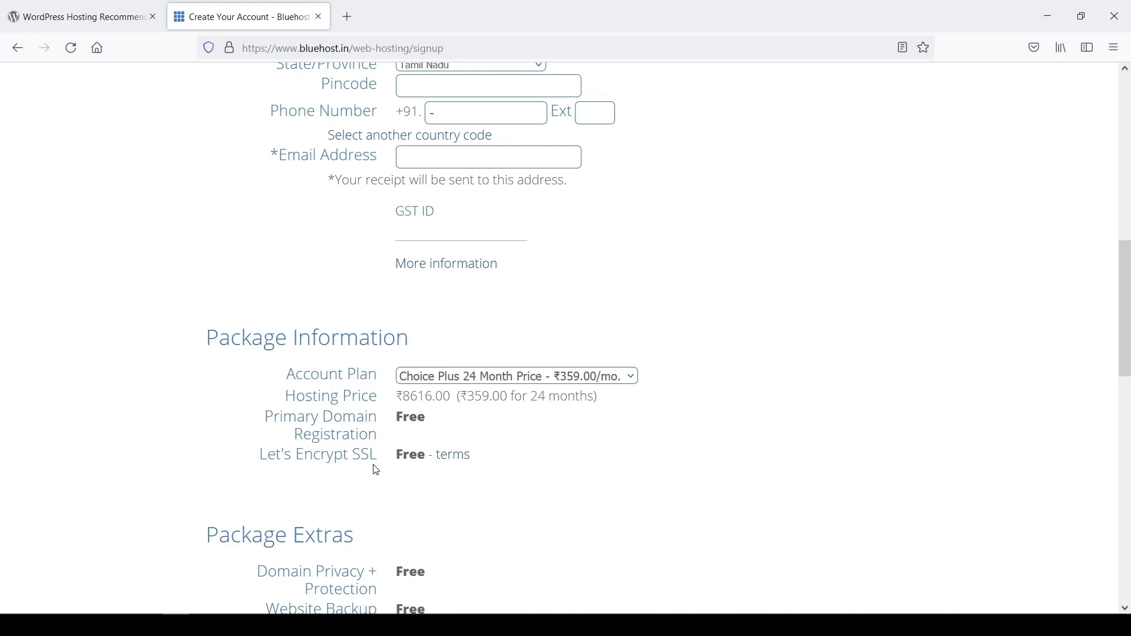
Step: Set the account plan to Choice Plus 12 Month Price at ₹459.00 per month
scroll(651, 253, "down", 3)
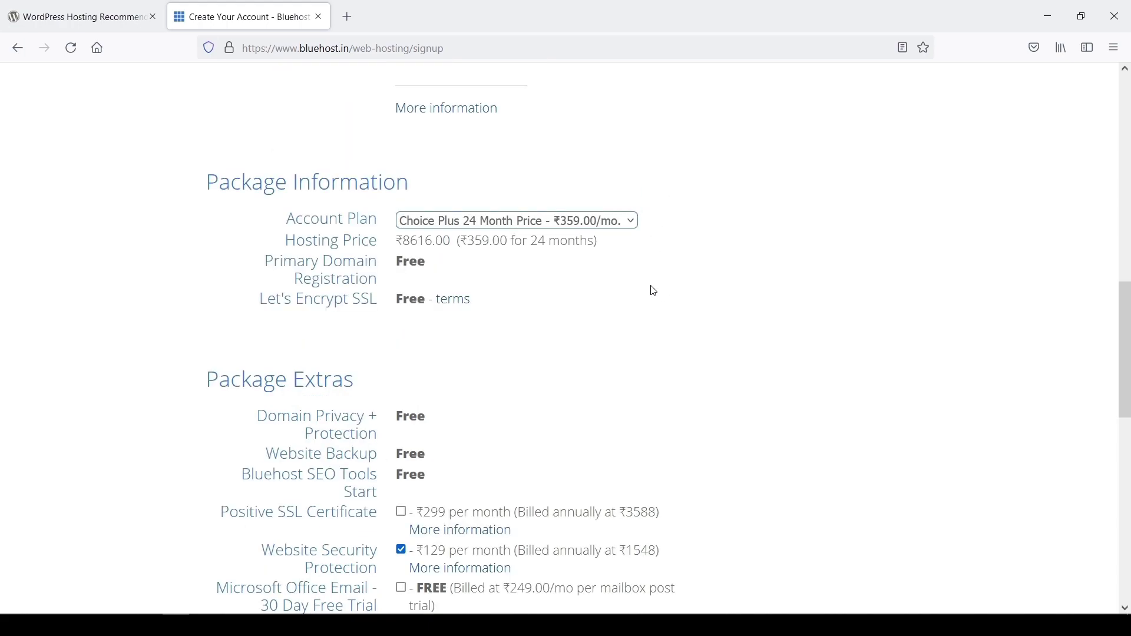
left_click(563, 222)
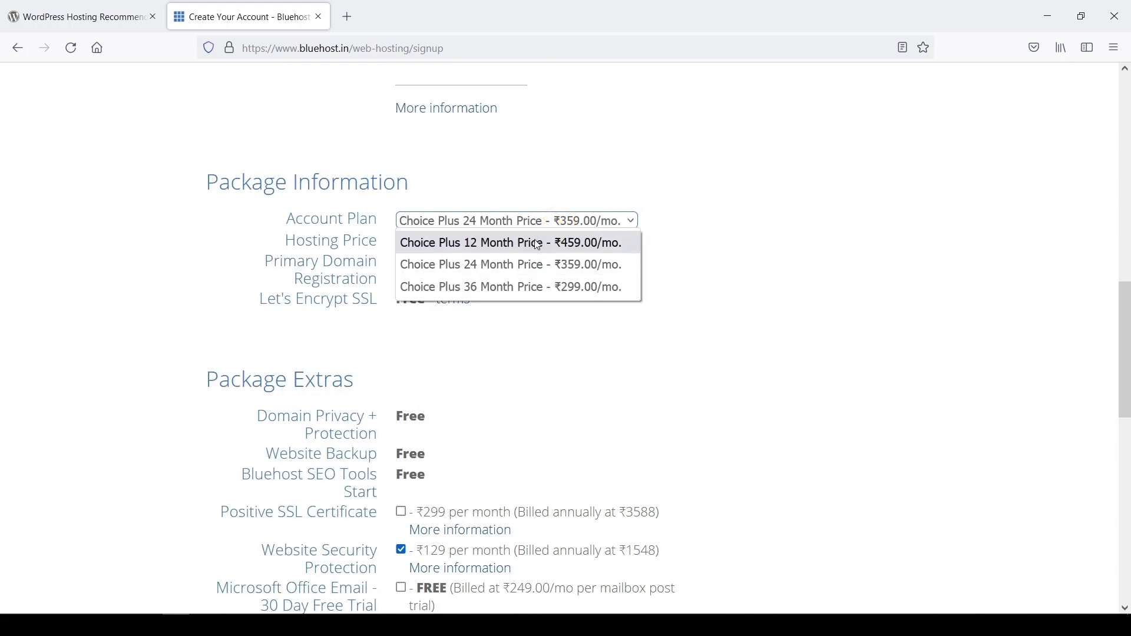
left_click(550, 245)
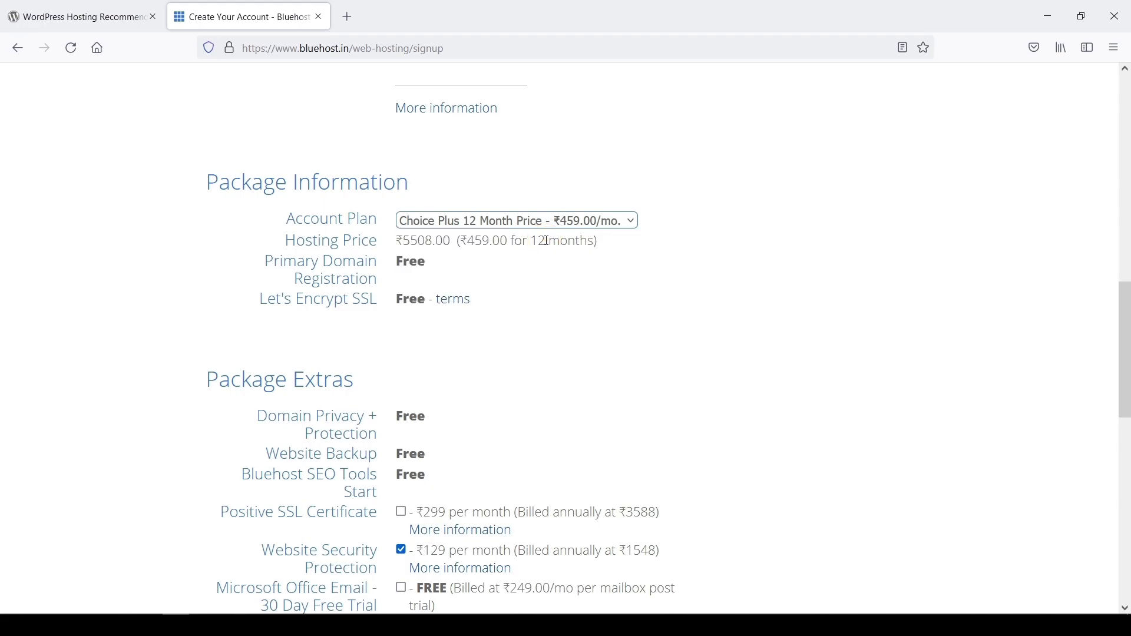
Step: Remove the Website Security Protection add-on from the package extras
scroll(547, 241, "down", 4)
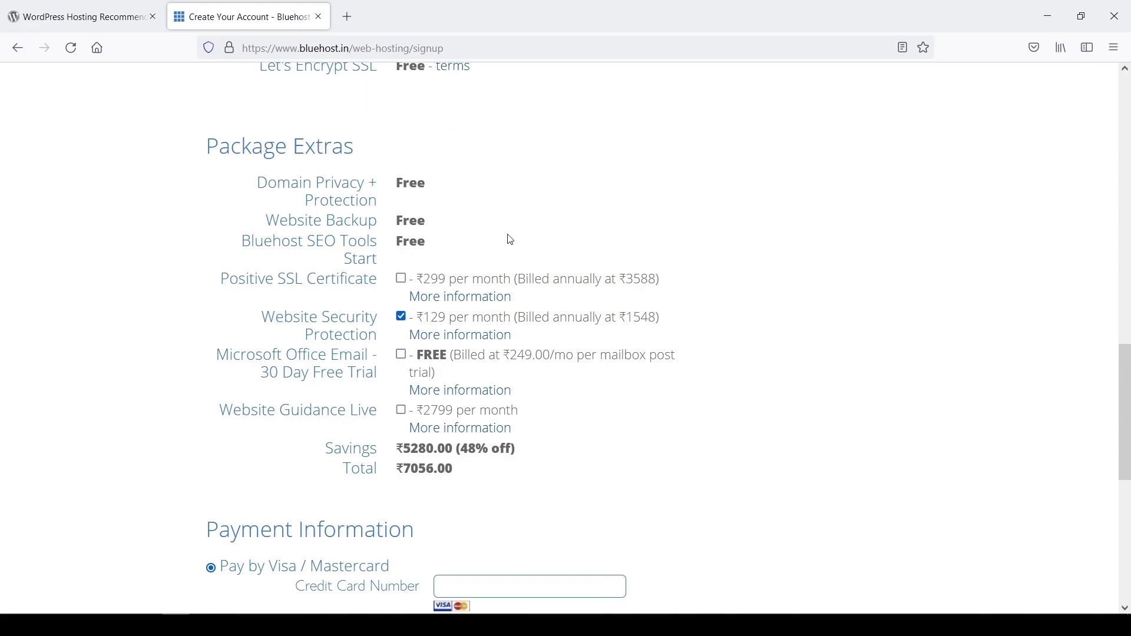
left_click(401, 316)
scroll(550, 459, "down", 2)
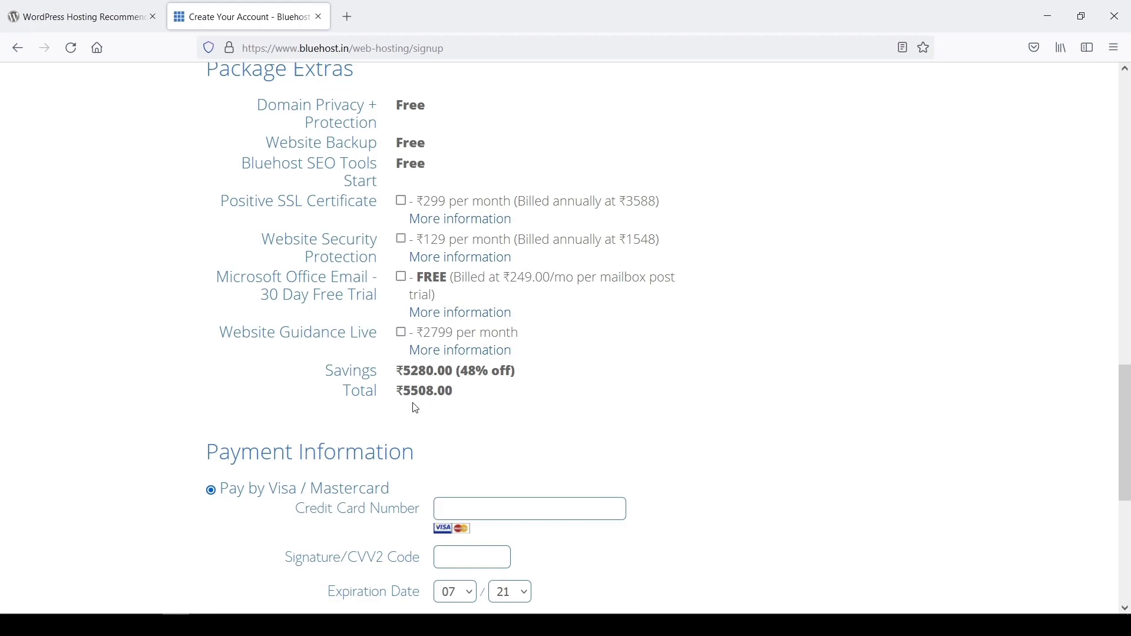
Step: Review the payment options and auto renewal terms, and submit the account sign-up form
scroll(450, 398, "down", 5)
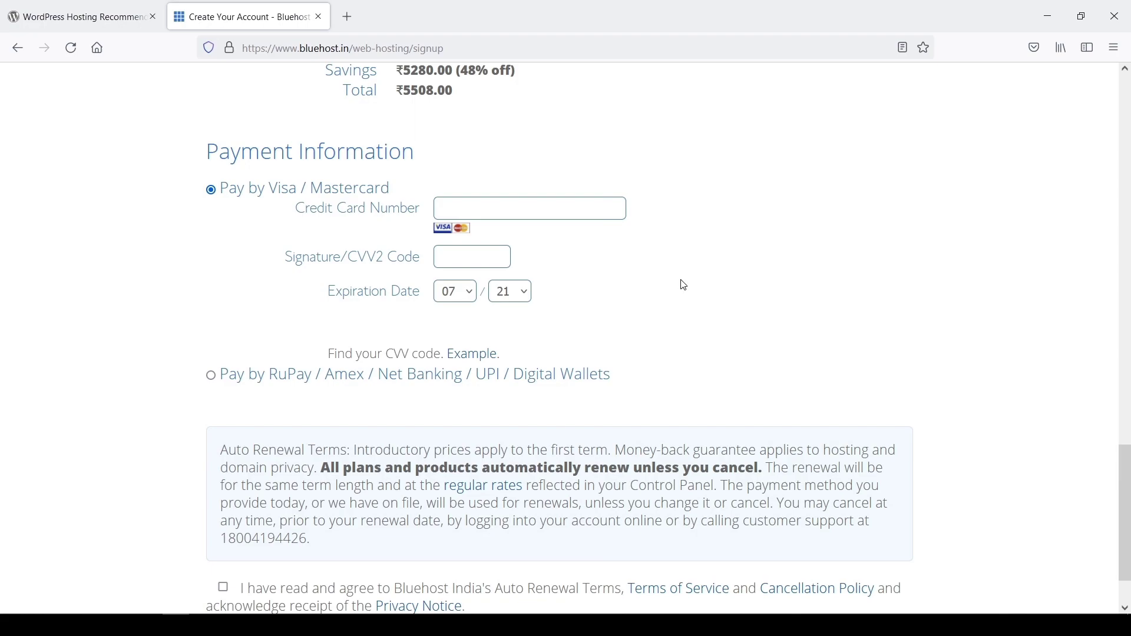
scroll(691, 388, "down", 1)
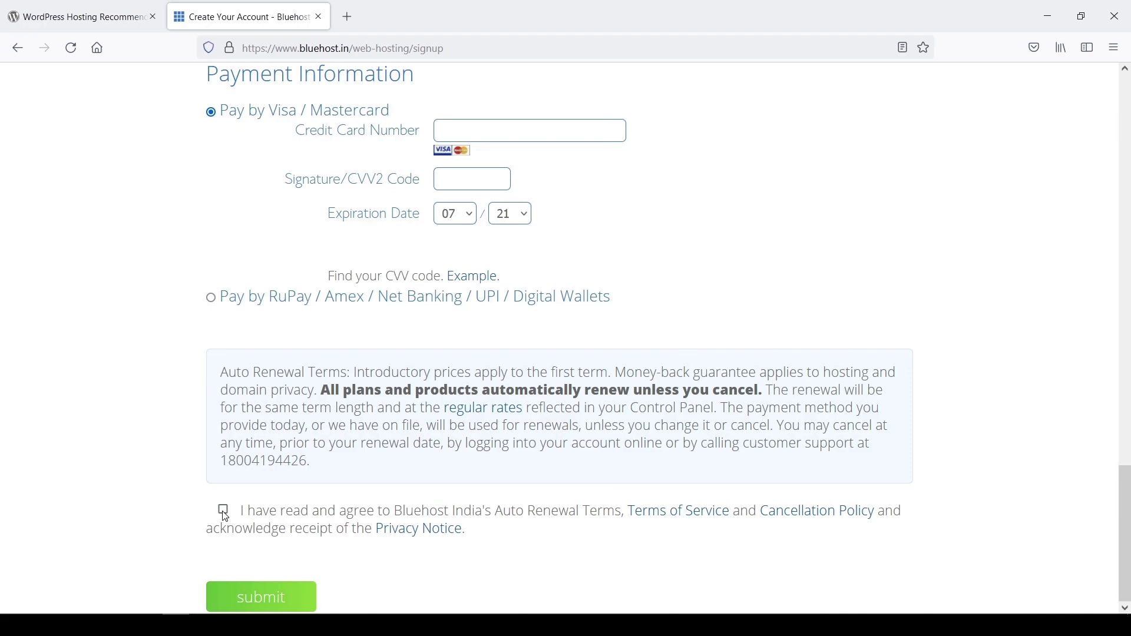
left_click(261, 597)
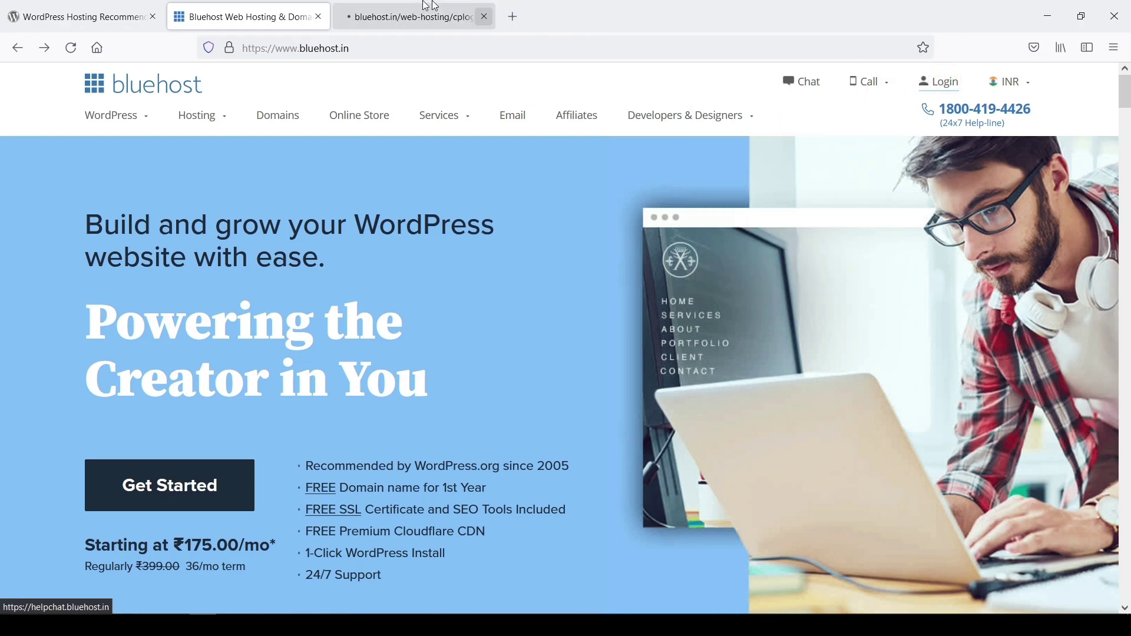
Step: Log in to the hosting account in the separate login tab with the account's e-mail and password
left_click(391, 12)
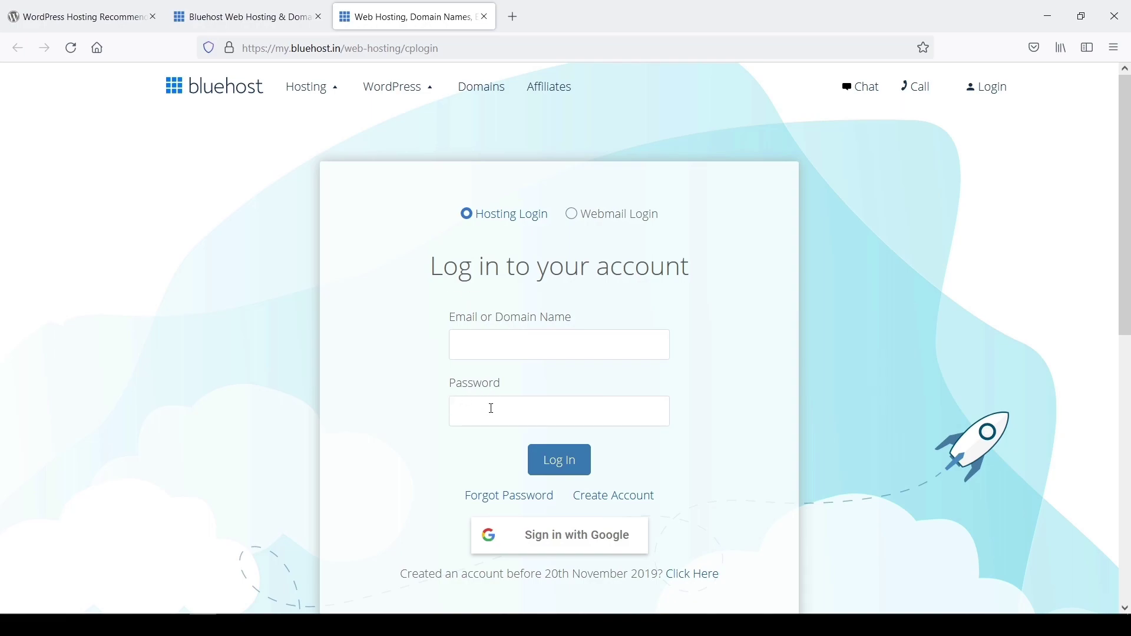
left_click(579, 473)
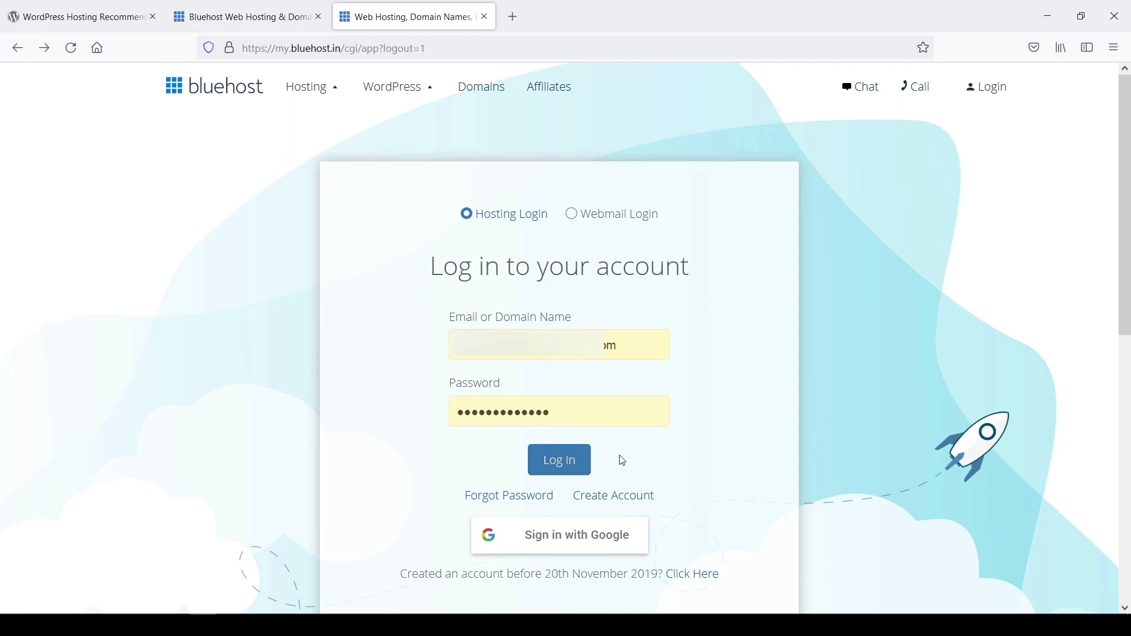
left_click(567, 464)
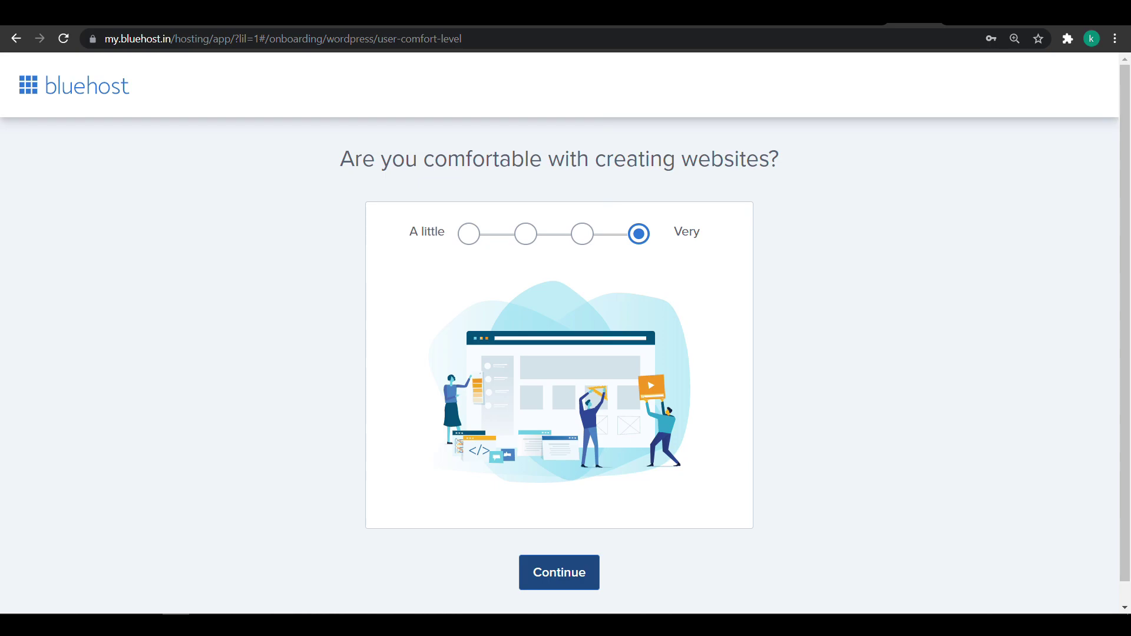
Step: Go through the WordPress onboarding pages on comfort level, building method, website type and themes
key("ctrl+minus")
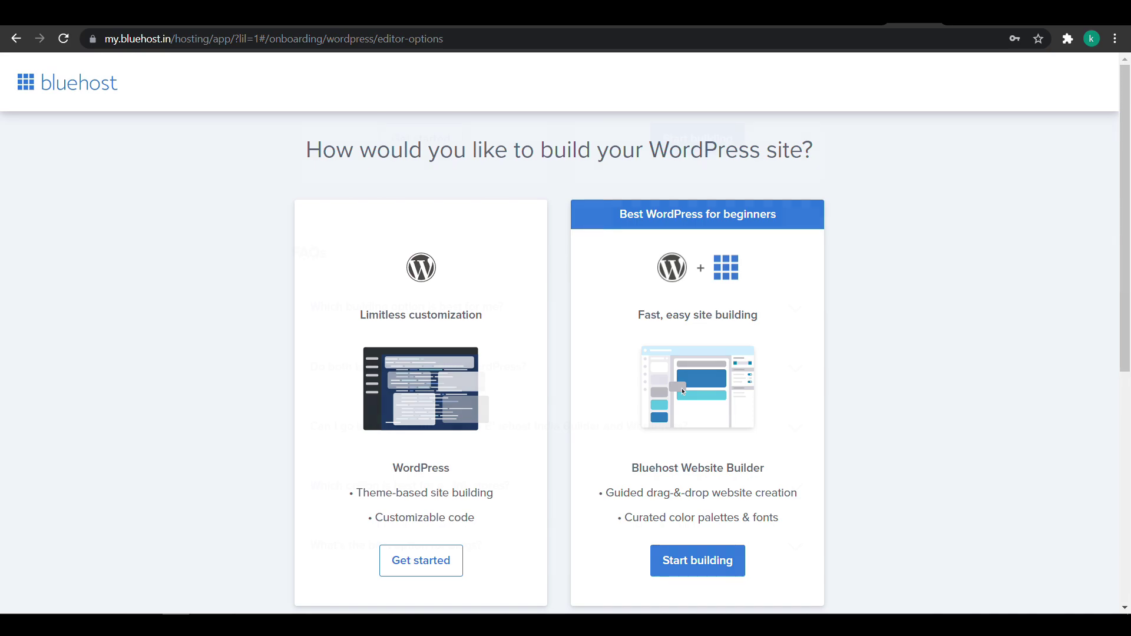
scroll(684, 392, "down", 7)
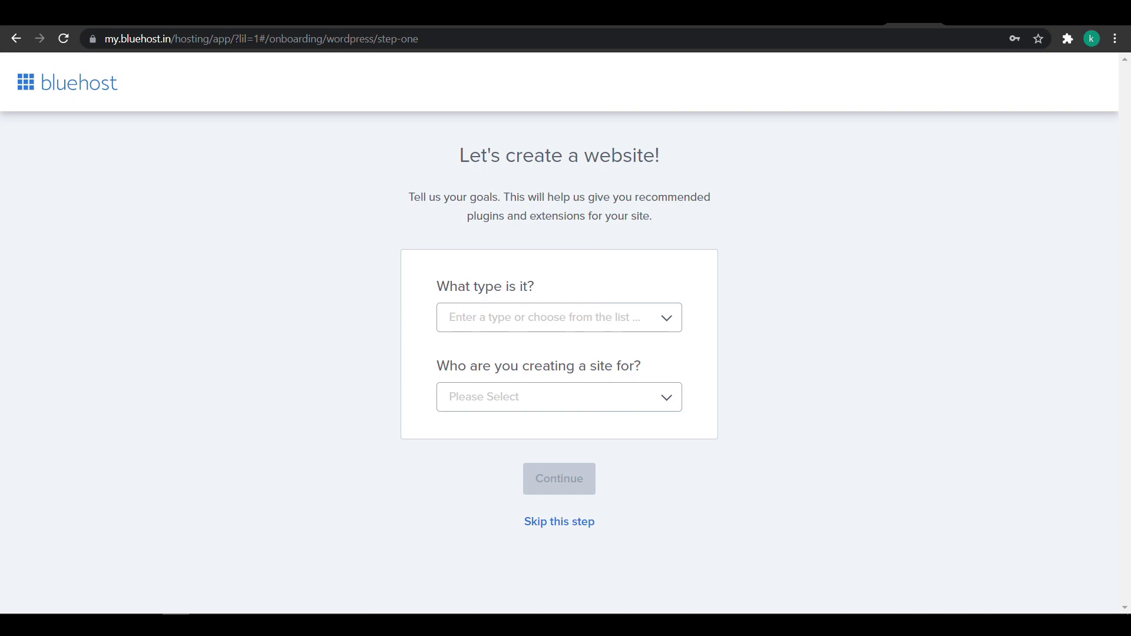
left_click(548, 317)
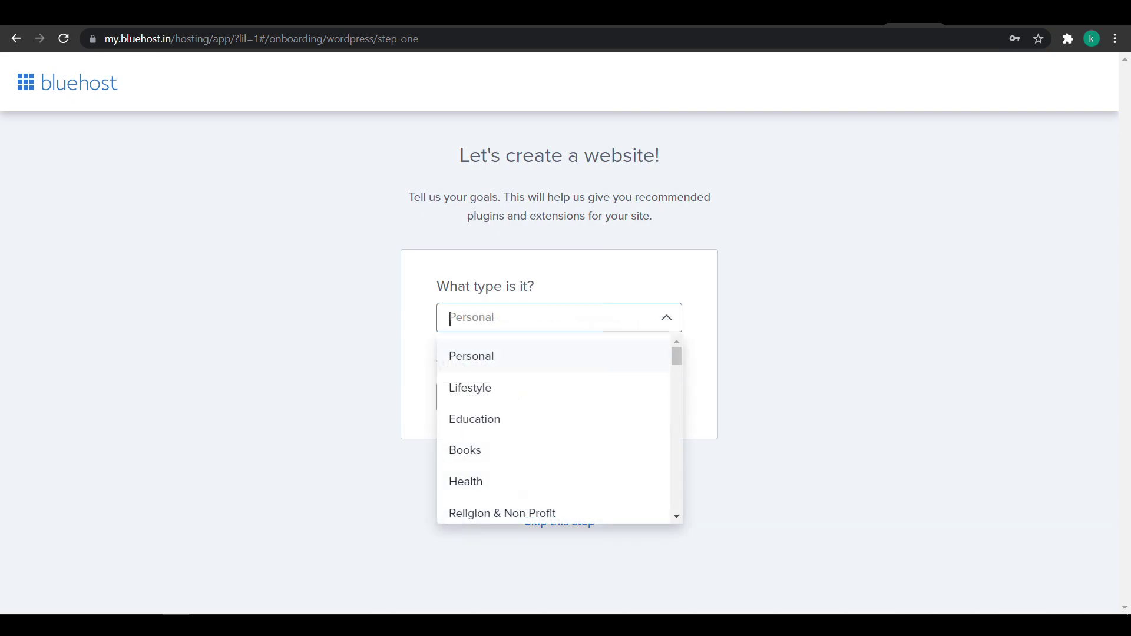
key("Return")
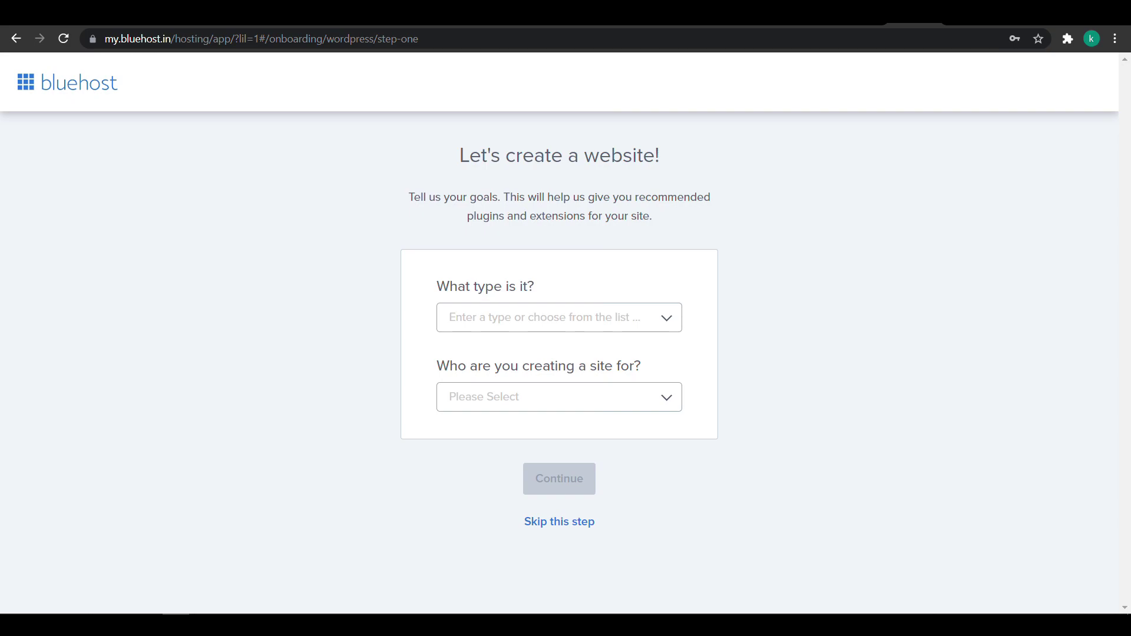
key("Return")
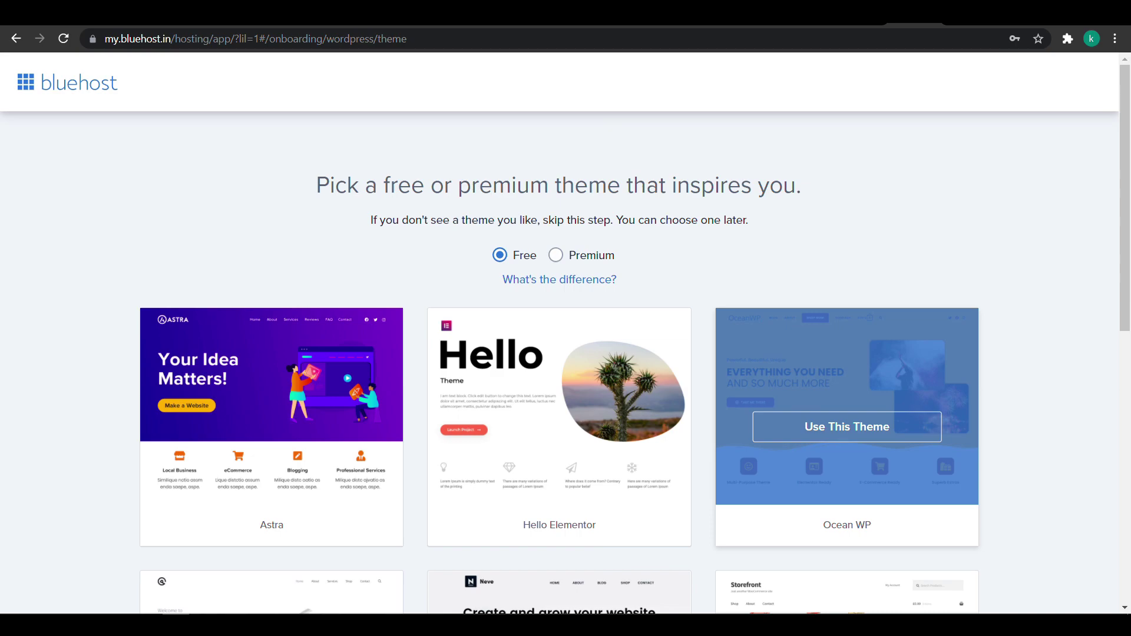
scroll(847, 412, "down", 10)
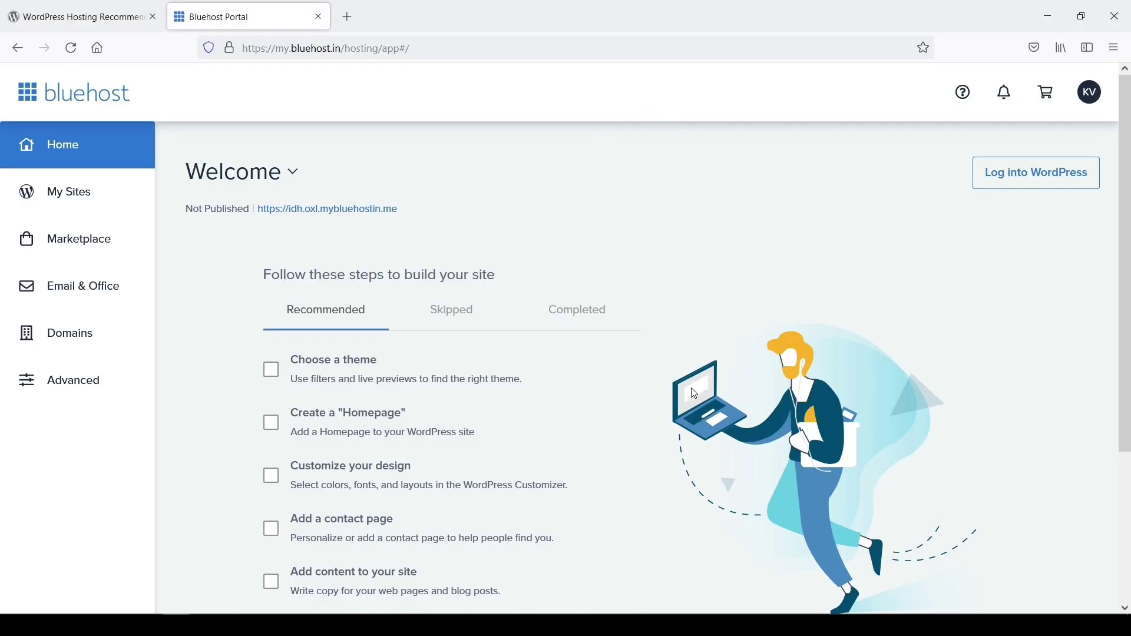
Step: Add a new site using the standard WordPress option and name it "Wordpress Training Tamil"
left_click(74, 193)
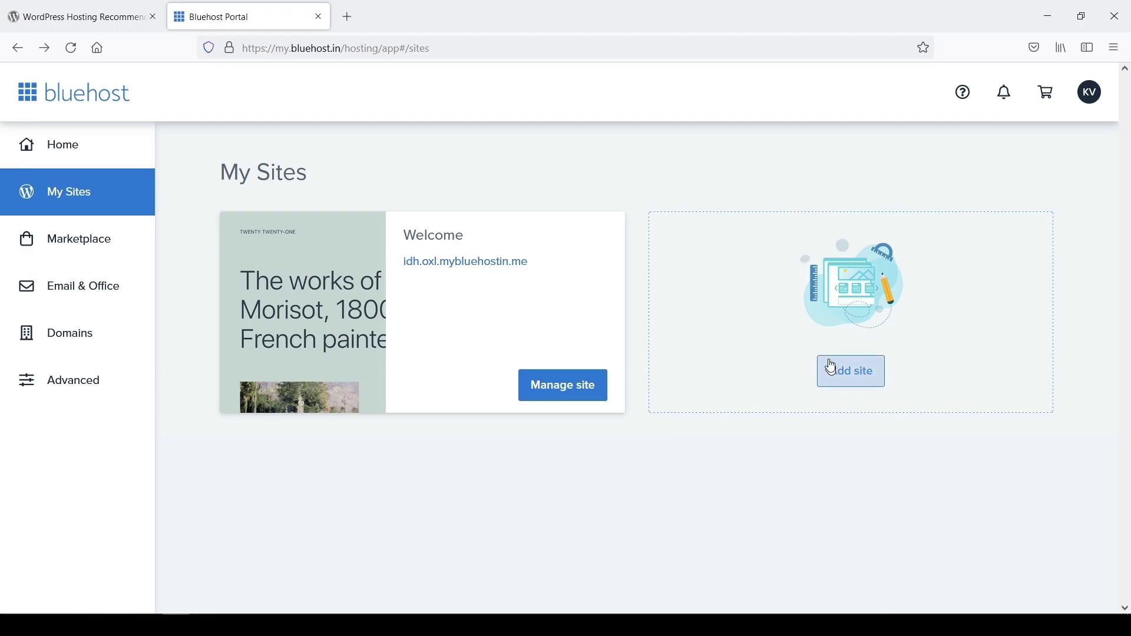
left_click(859, 374)
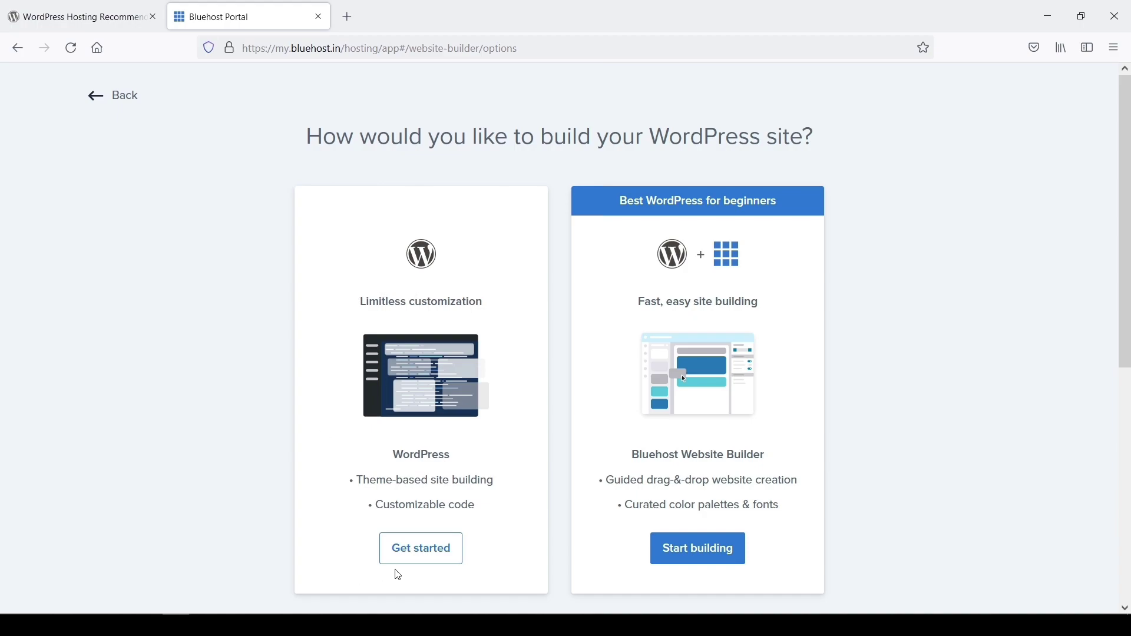
left_click(428, 548)
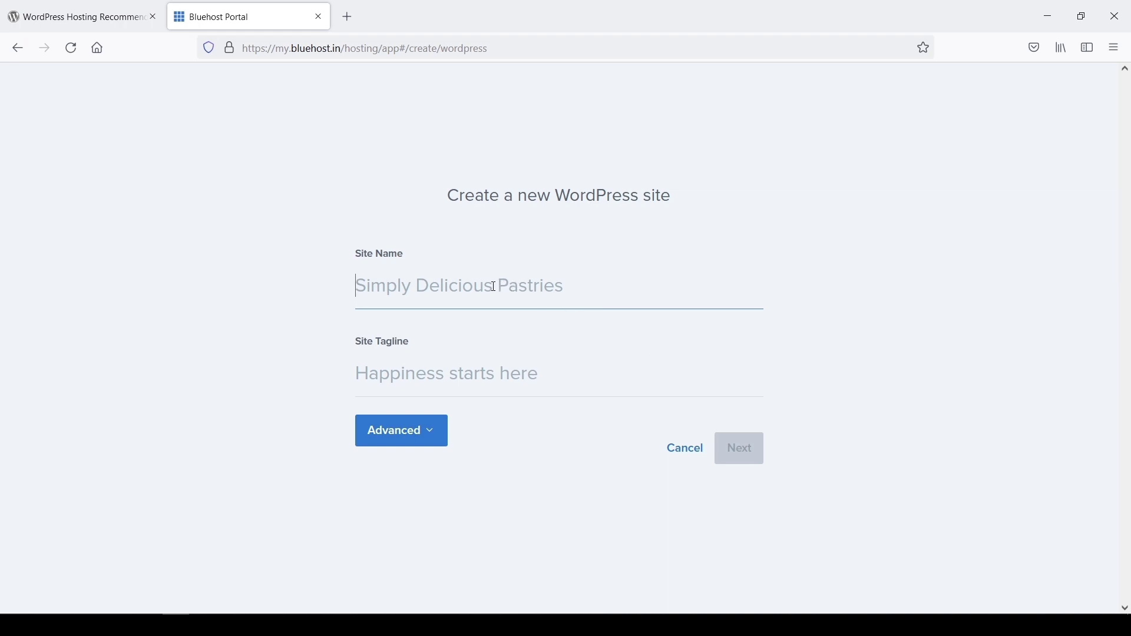
type("Wordpress Training Tamil")
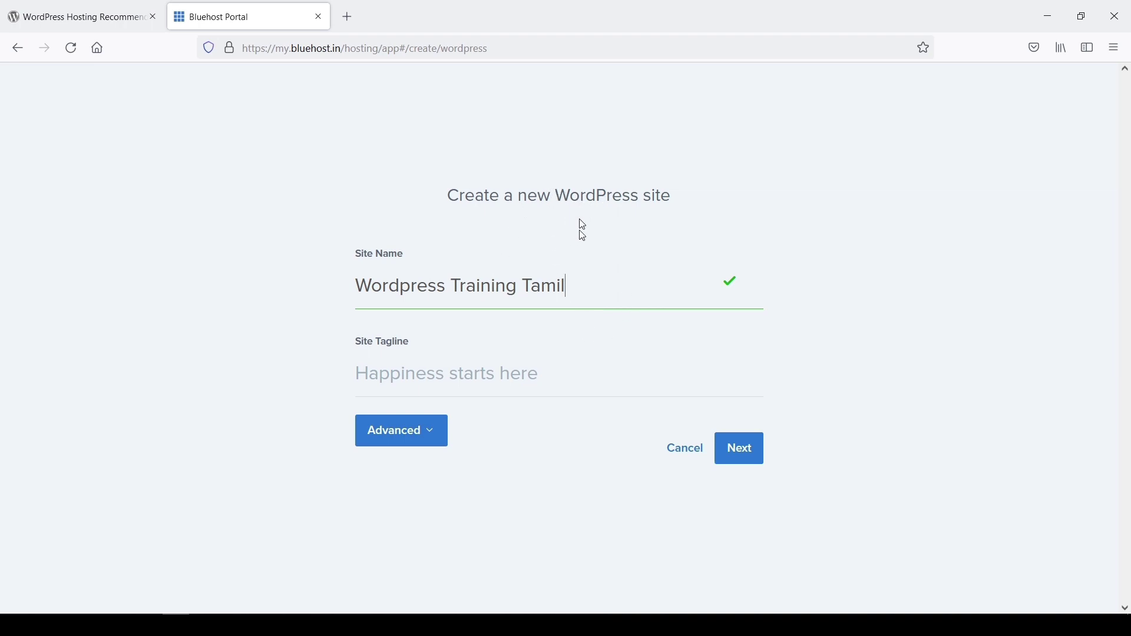
Step: Copy the text "Trust & Quality" from the open Notepad document and paste it as the site tagline
left_click(439, 371)
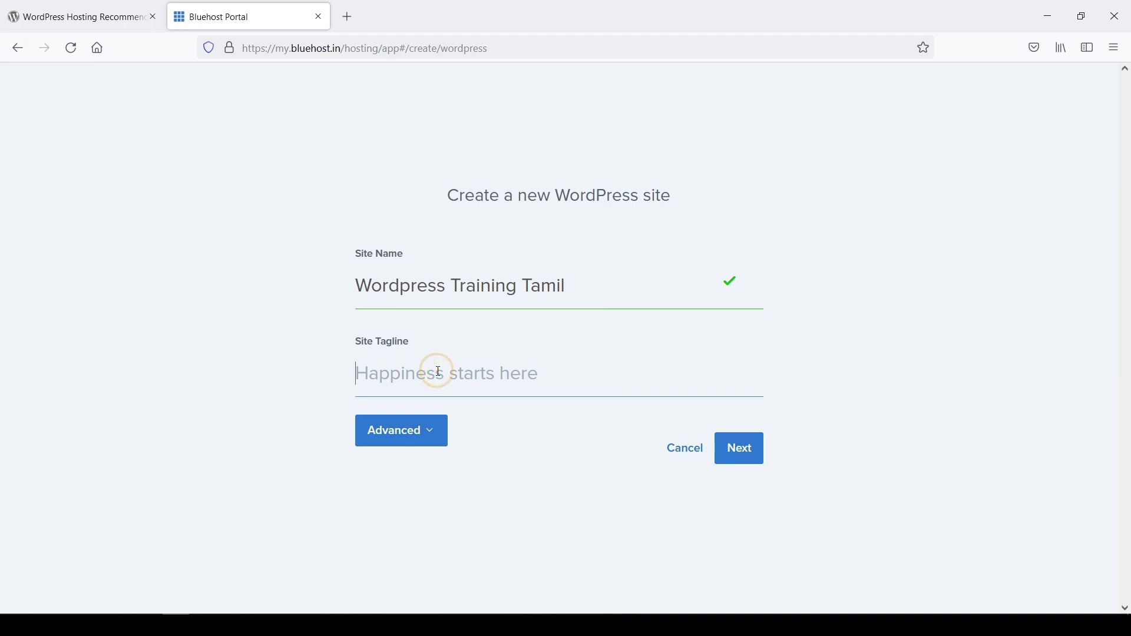
left_click(235, 619)
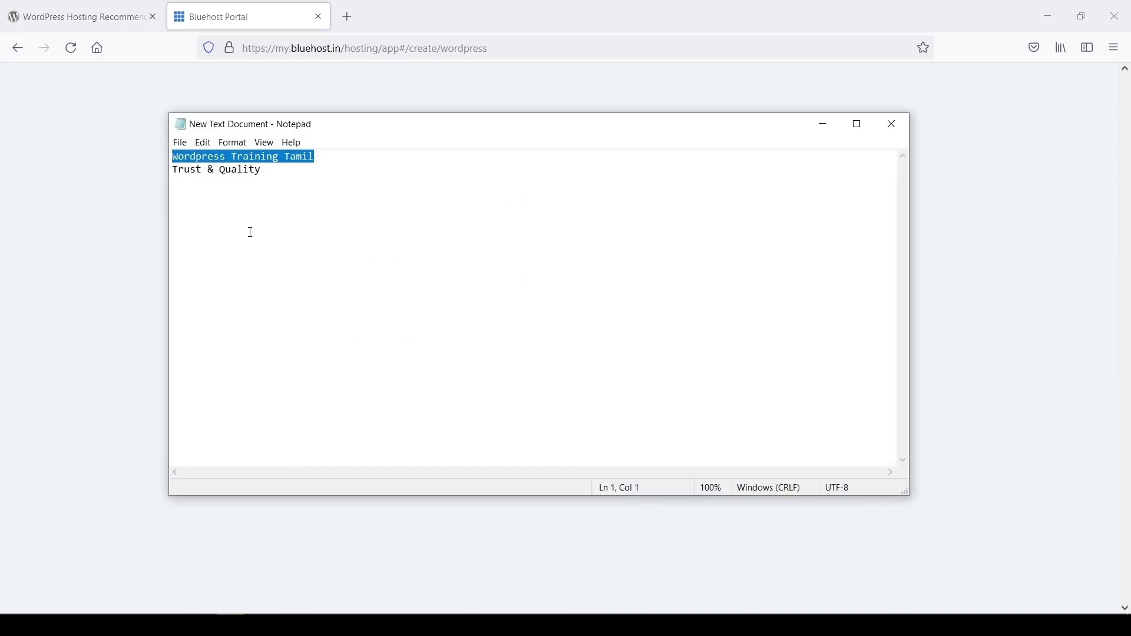
left_click_drag(269, 175, 173, 172)
right_click(212, 171)
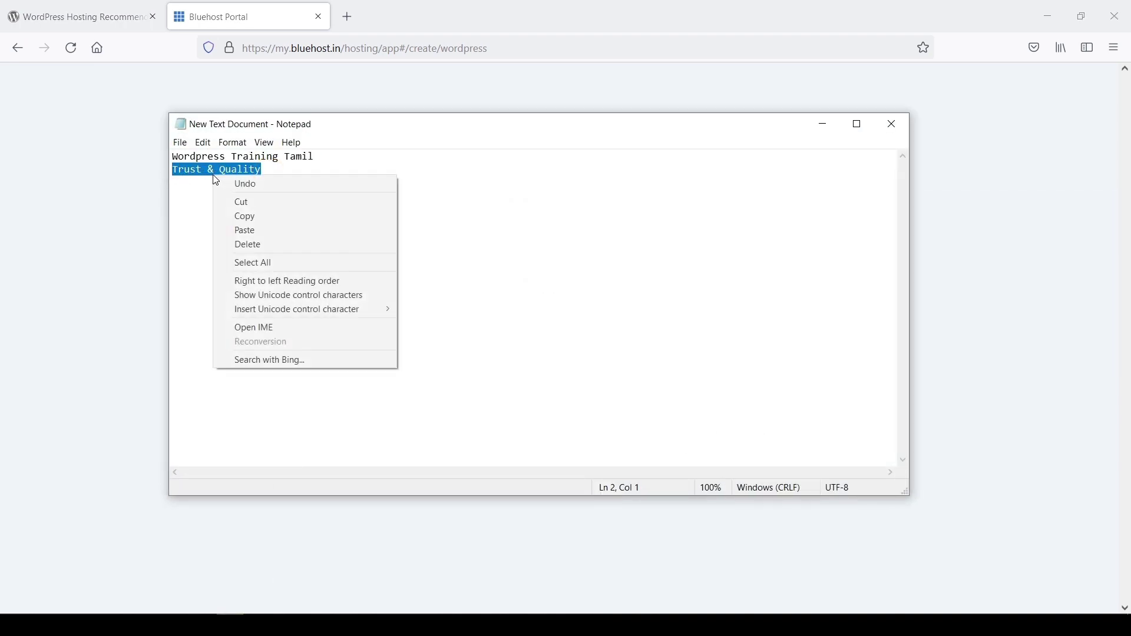
left_click(260, 216)
left_click(832, 125)
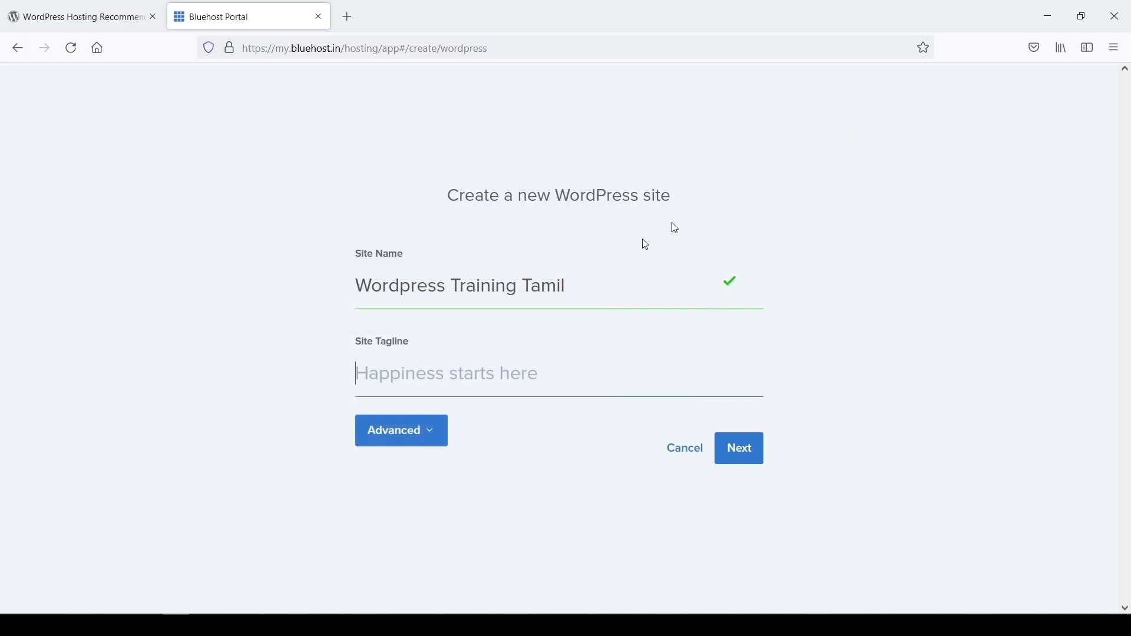
left_click(456, 370)
right_click(455, 369)
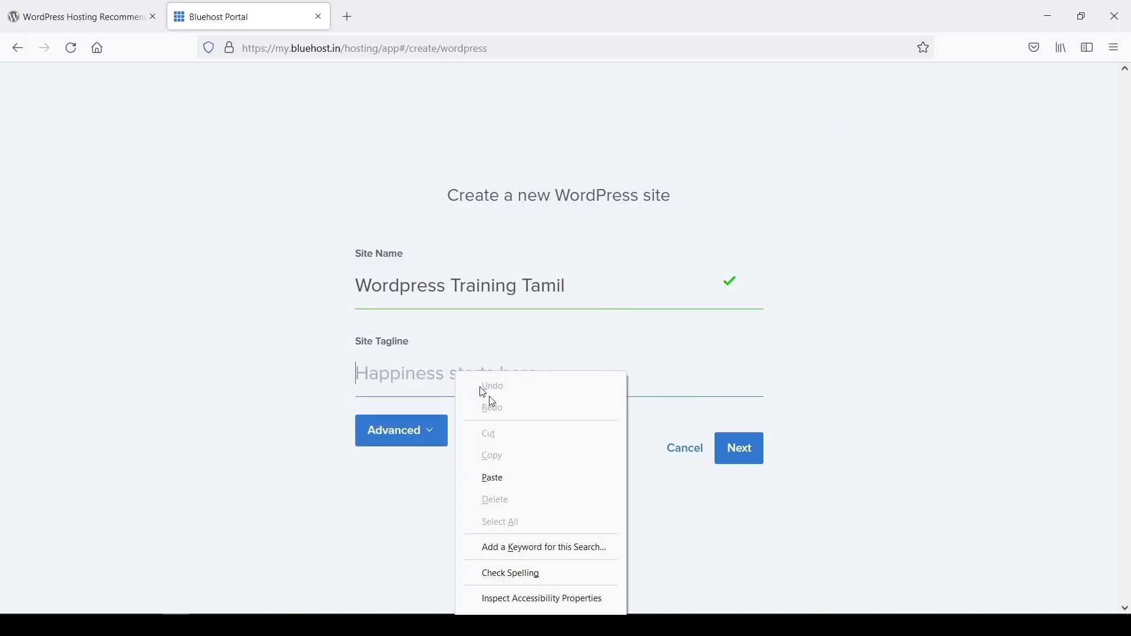
left_click(505, 475)
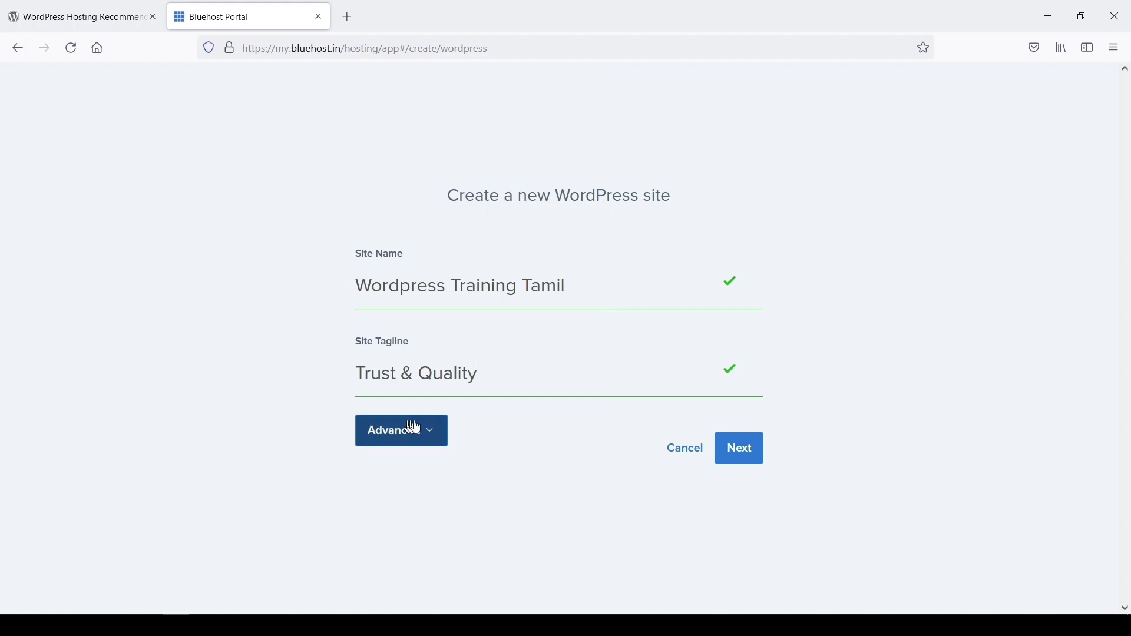
Step: Expand the advanced site options, review the e-mail and WordPress admin login fields, and continue to the domain choice
left_click(429, 441)
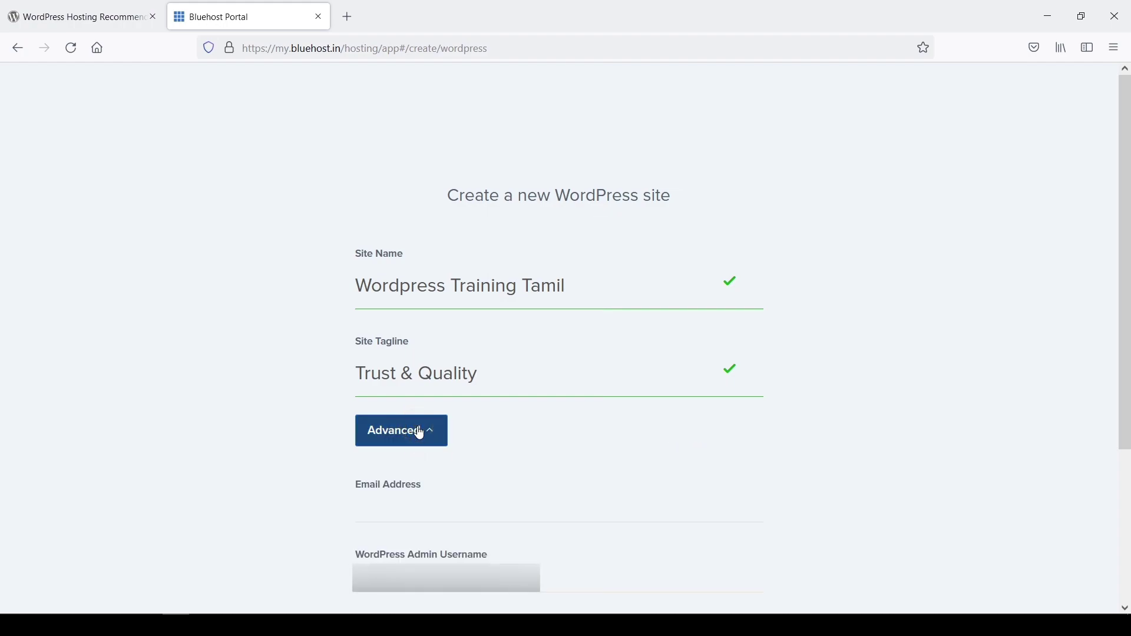
scroll(555, 255, "down", 3)
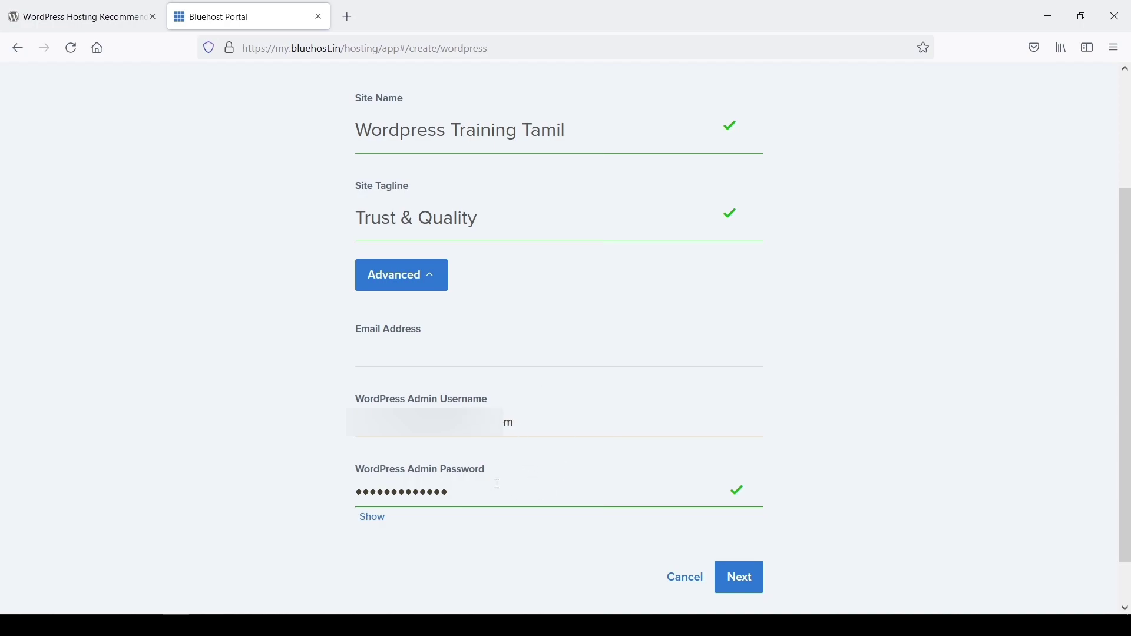
left_click(740, 577)
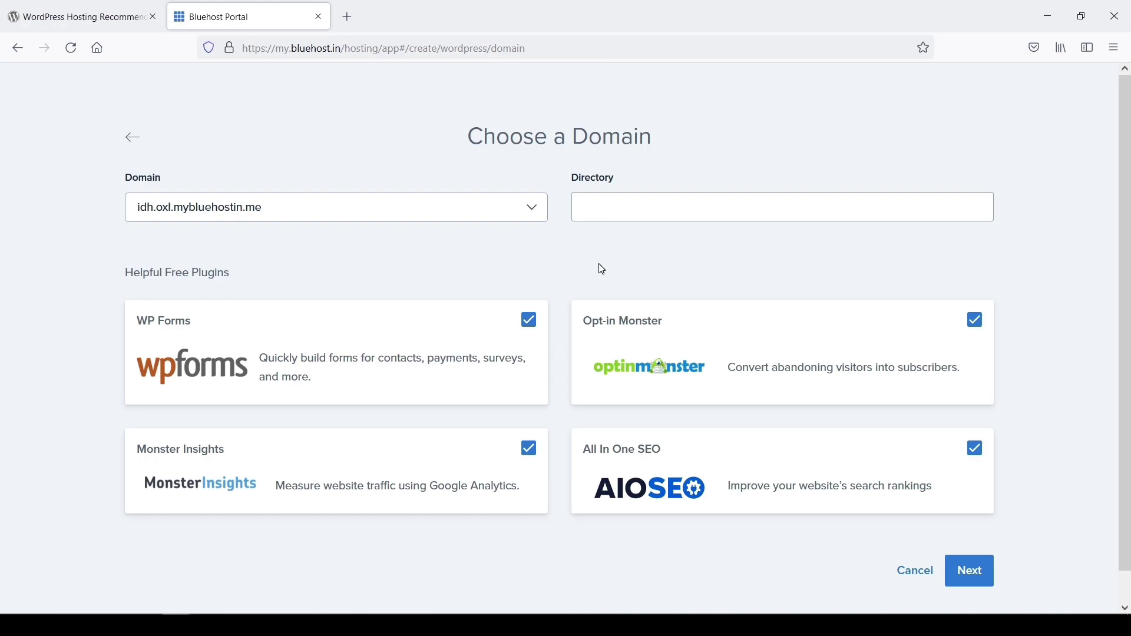
Step: Keep the domain idh.oxl.mybluehostin.me, deselect WP Forms, Monster Insights, All In One SEO and Opt-in Monster, and continue
left_click(533, 211)
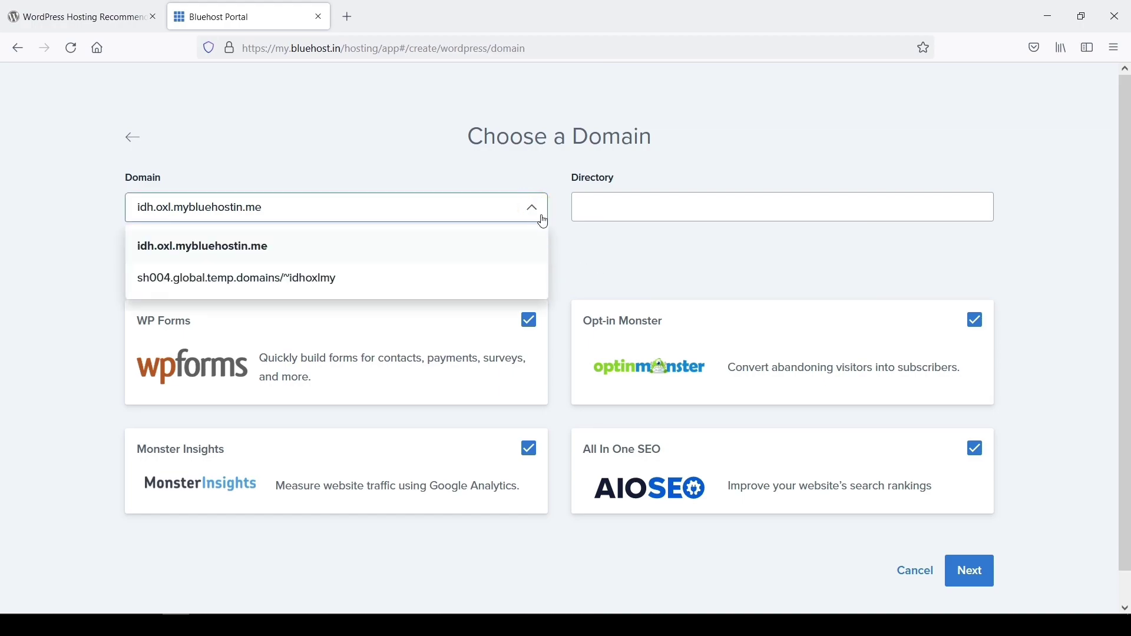
left_click(589, 280)
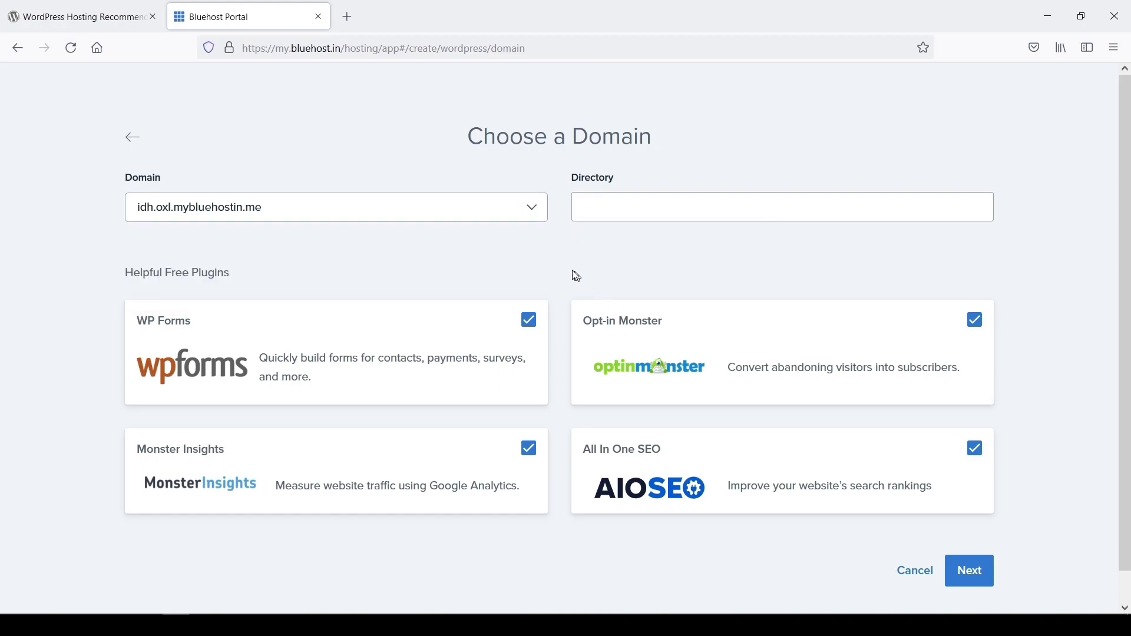
left_click(529, 321)
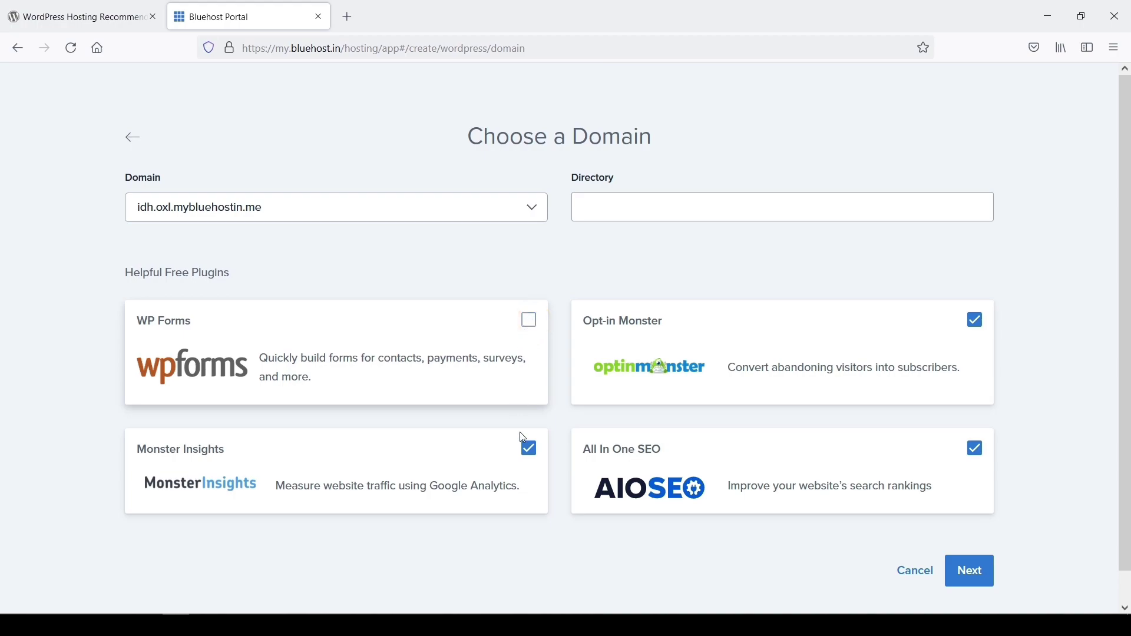
left_click(528, 448)
left_click(975, 449)
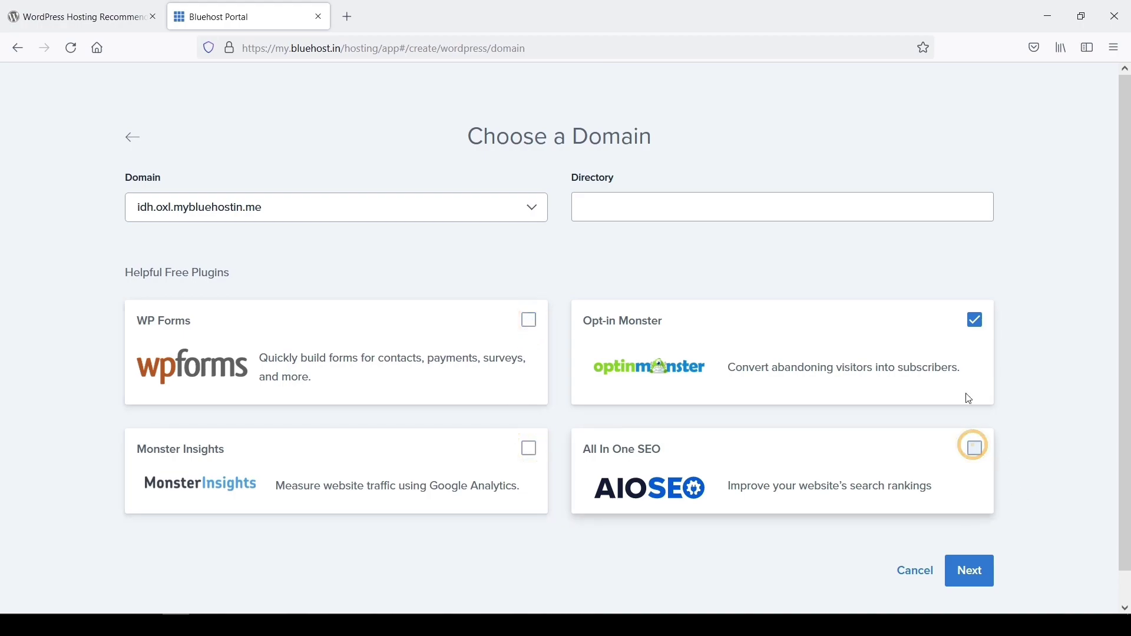
left_click(975, 320)
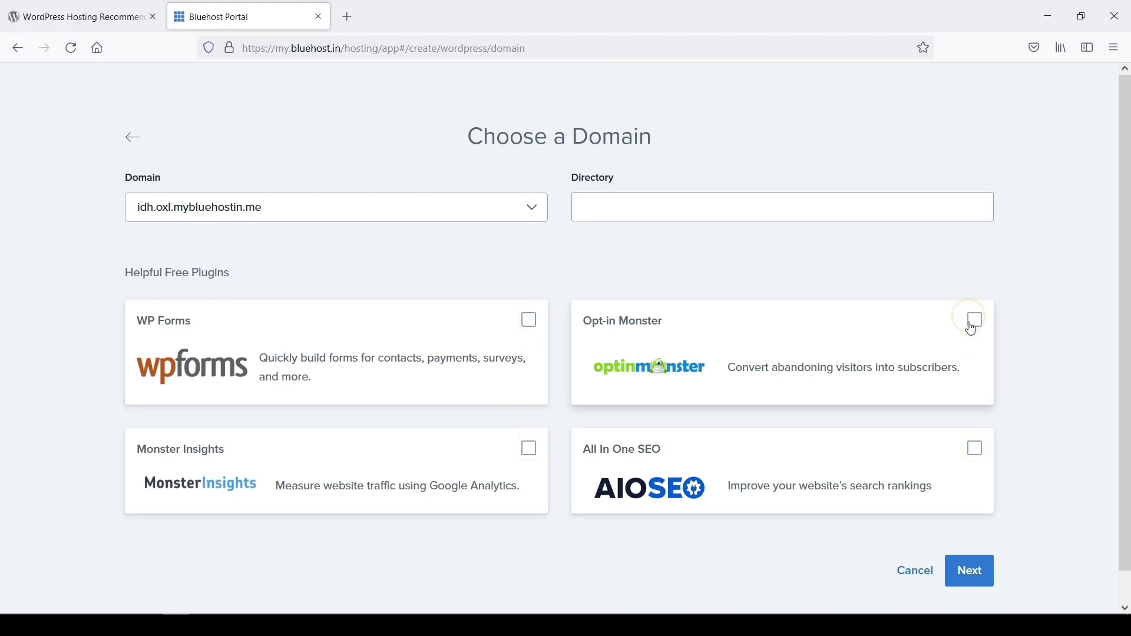
left_click(970, 571)
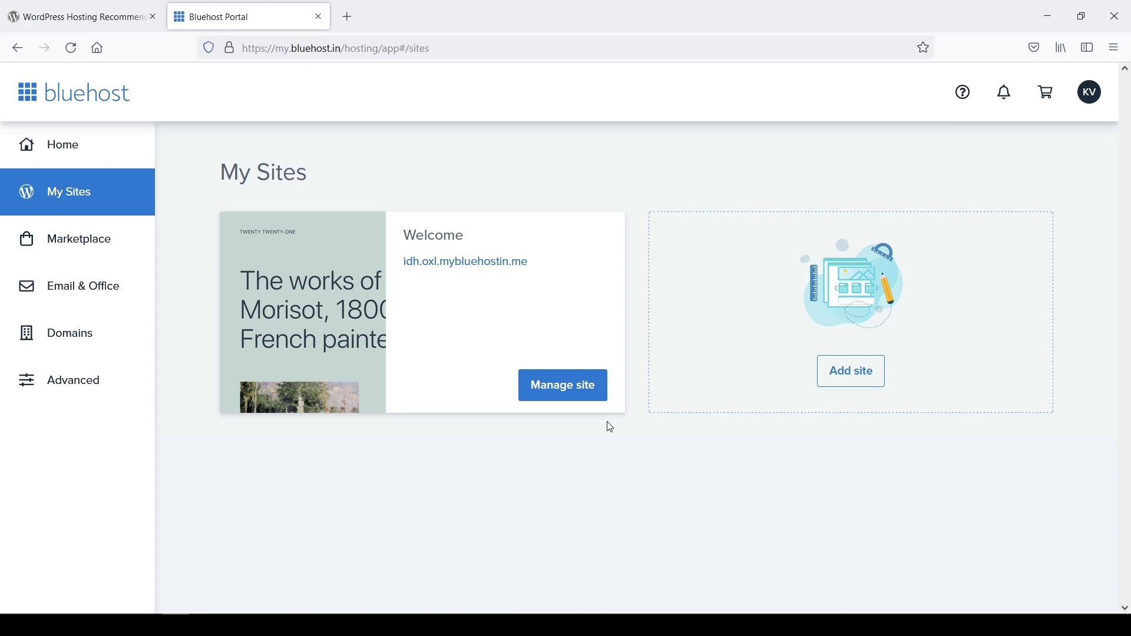
Step: Open the site's management page and look through its performance, plugins, backups and security sections
left_click(579, 384)
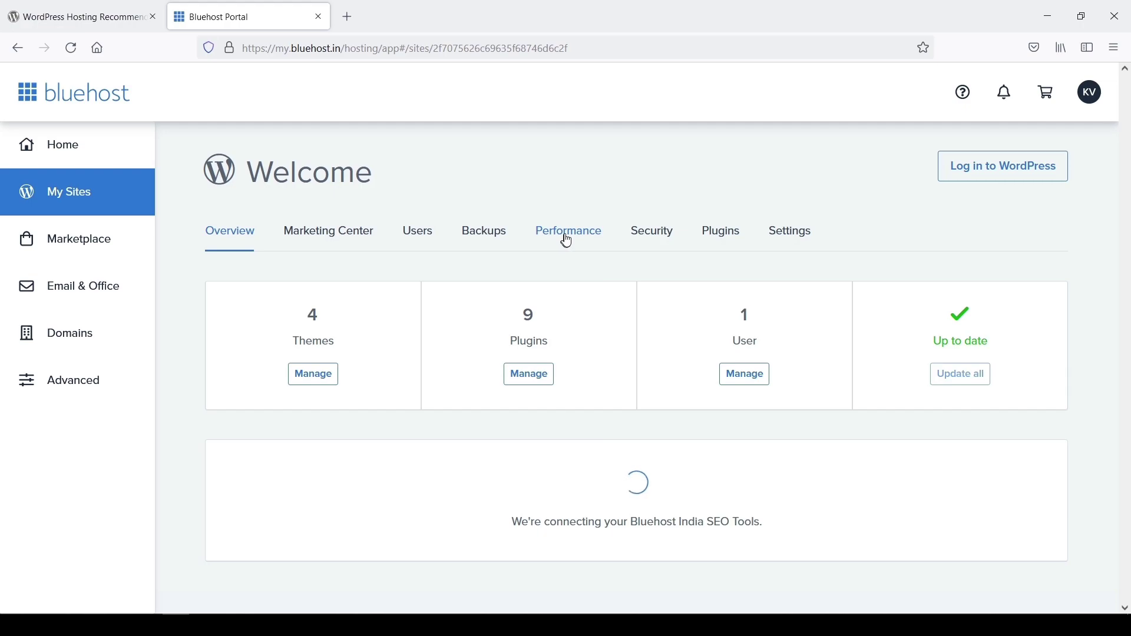
left_click(576, 232)
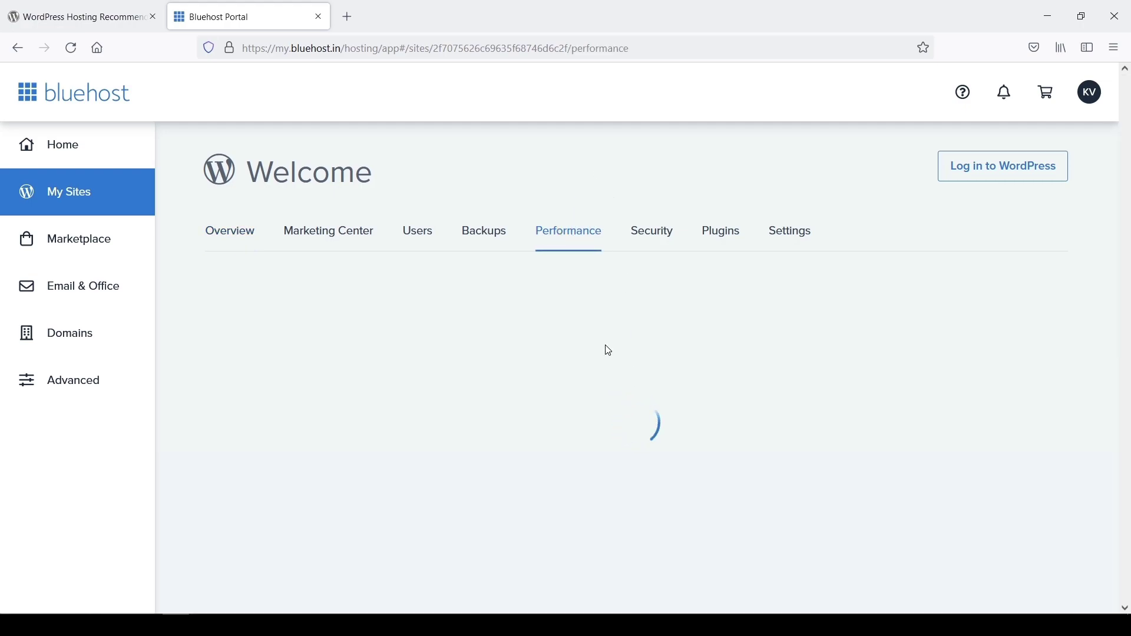
left_click(727, 232)
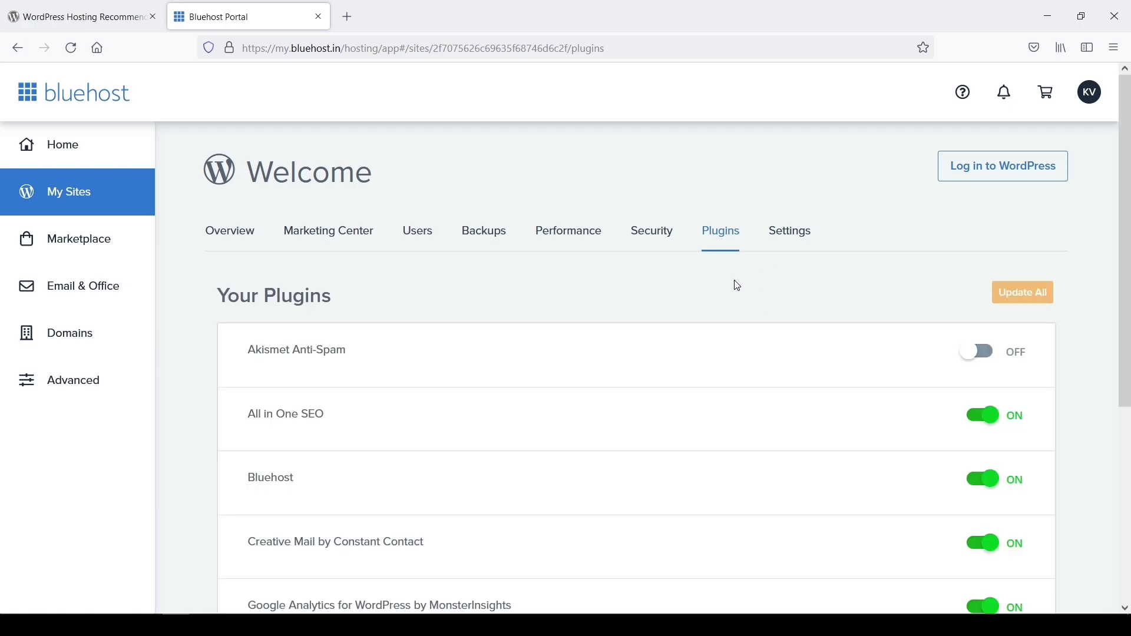
left_click(503, 242)
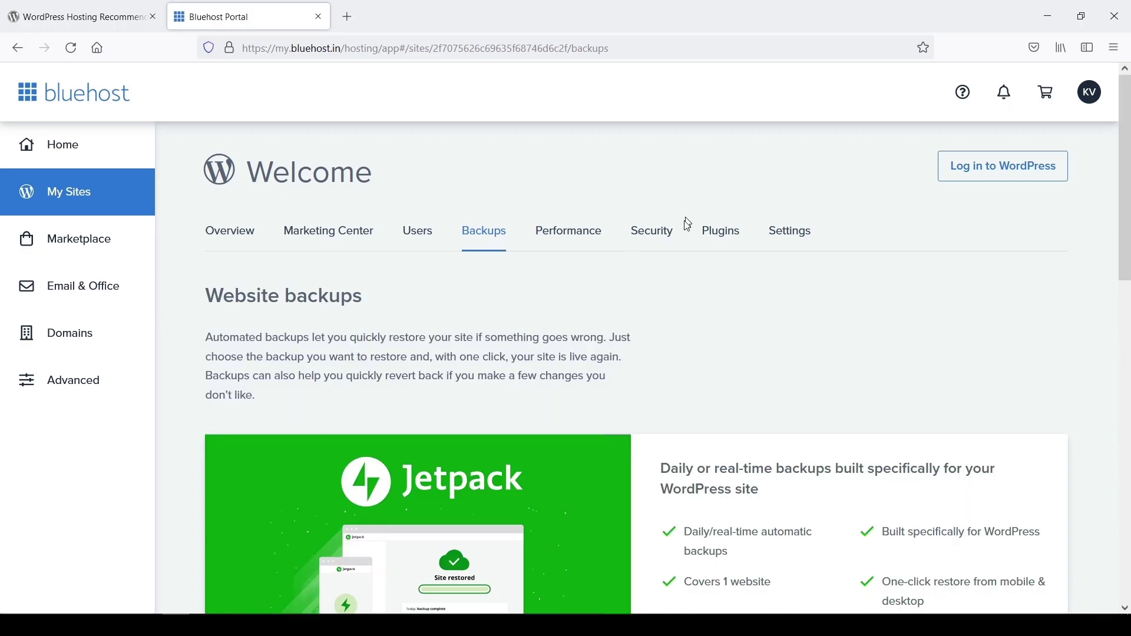
left_click(651, 238)
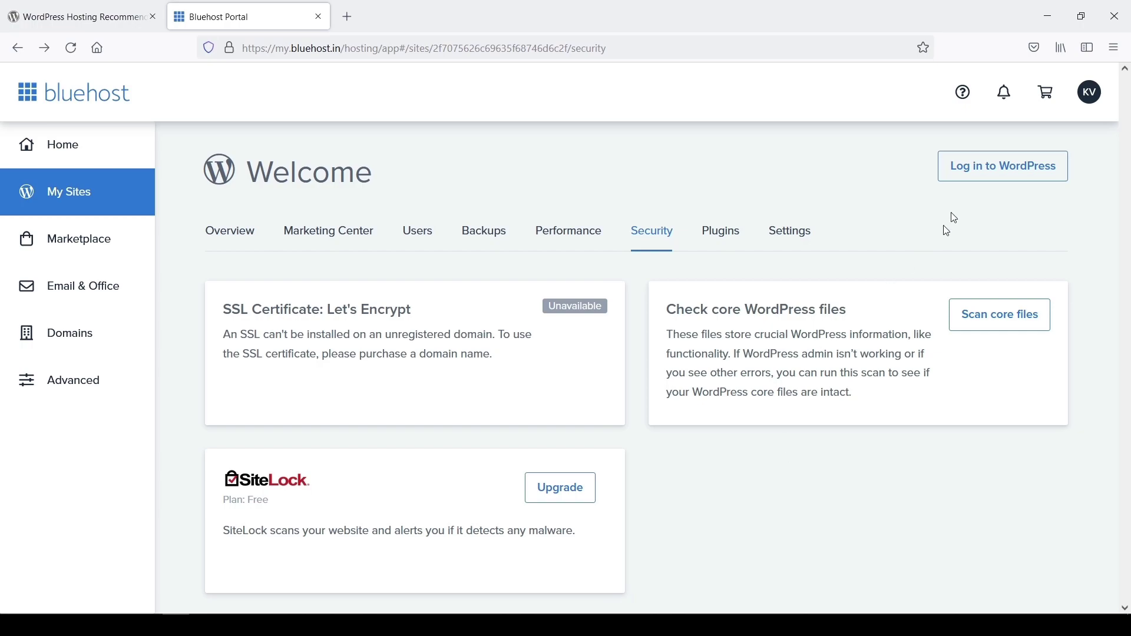
Step: Log in to the site's WordPress admin and open the General Settings page
left_click(1005, 166)
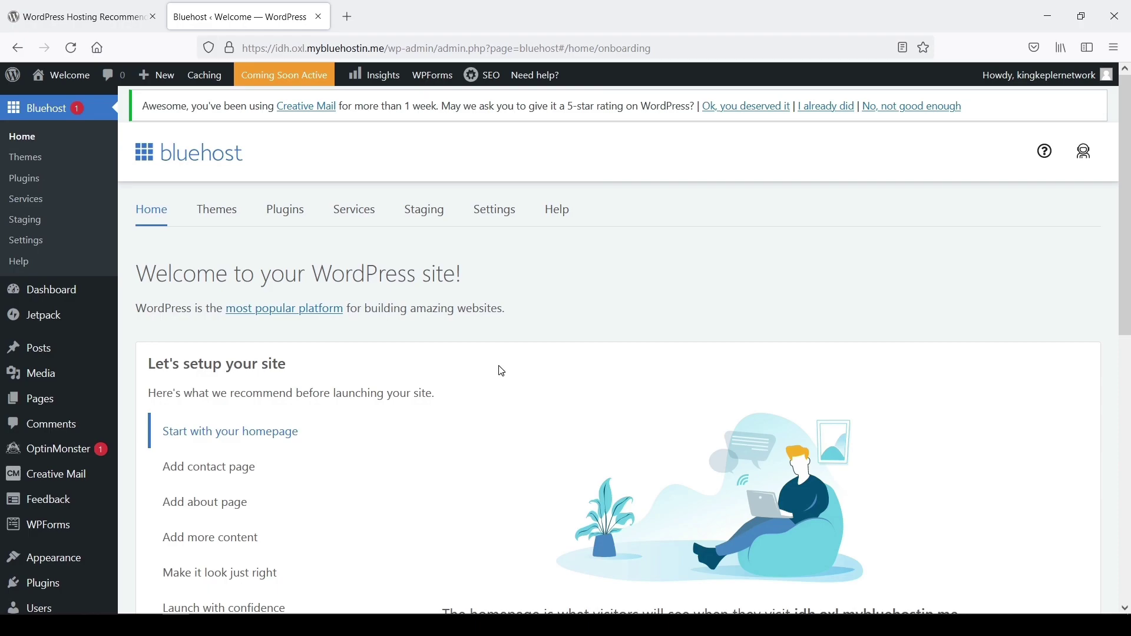
scroll(76, 300, "down", 8)
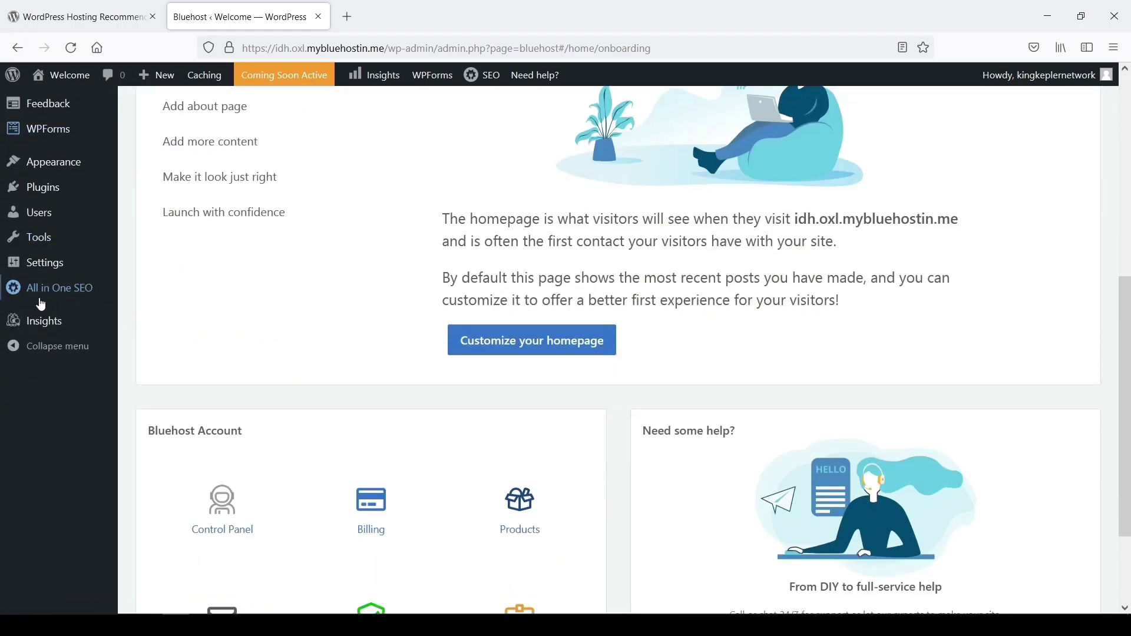
mouse_move(35, 202)
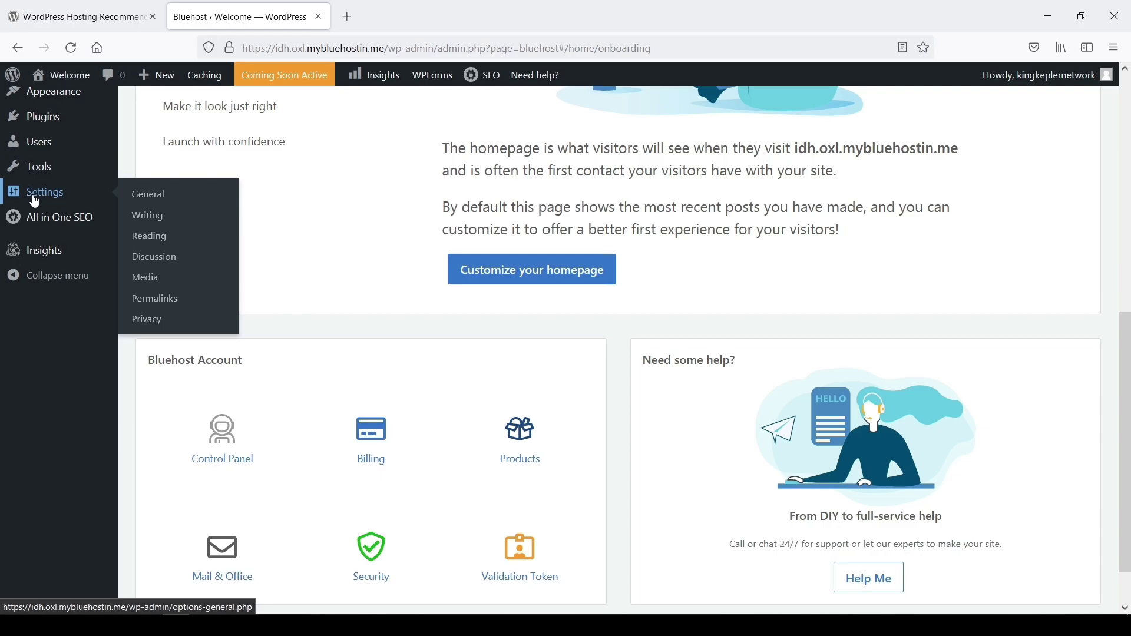
left_click(152, 202)
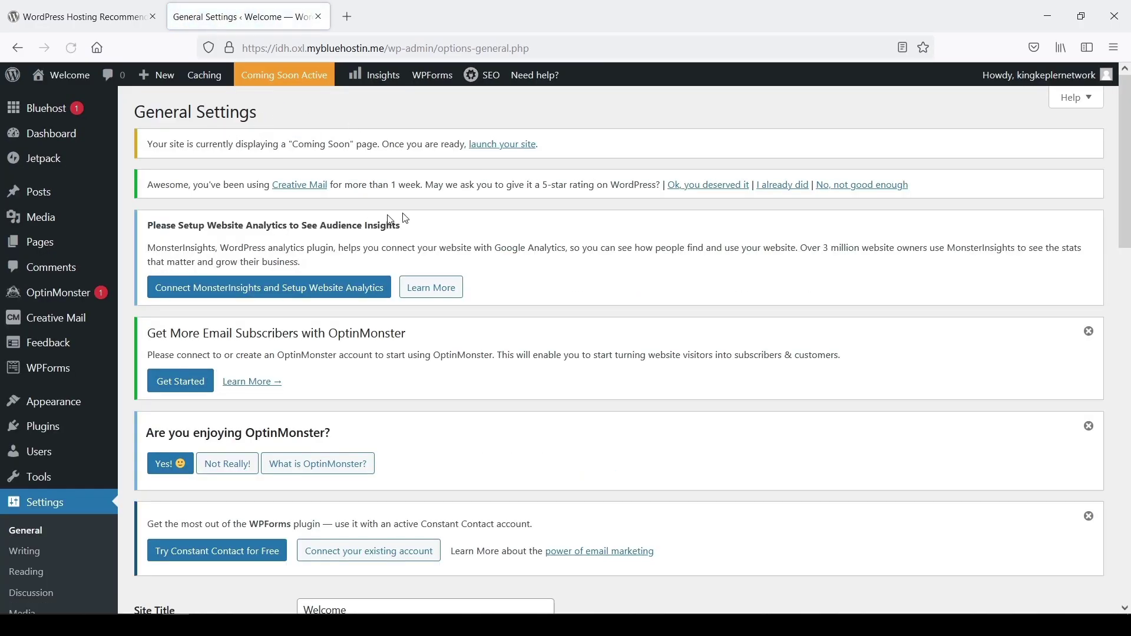
Step: Review the site title, tagline and address settings, and set the timezone to Kolkata
scroll(449, 200, "down", 5)
scroll(449, 200, "down", 1)
scroll(597, 365, "up", 1)
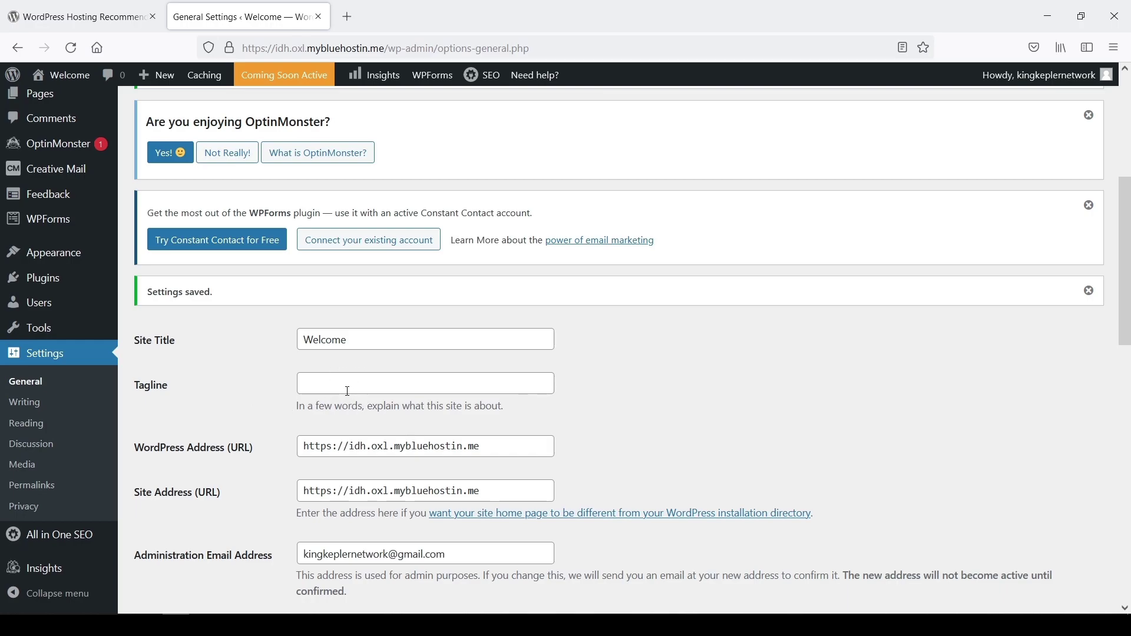
scroll(348, 390, "down", 2)
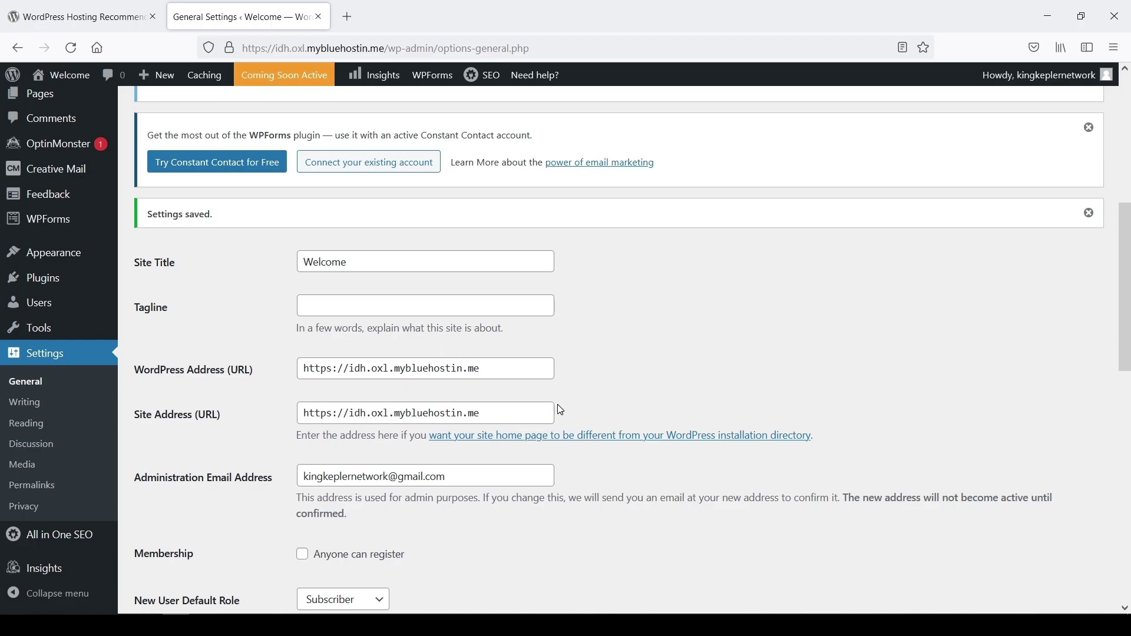
scroll(557, 404, "down", 6)
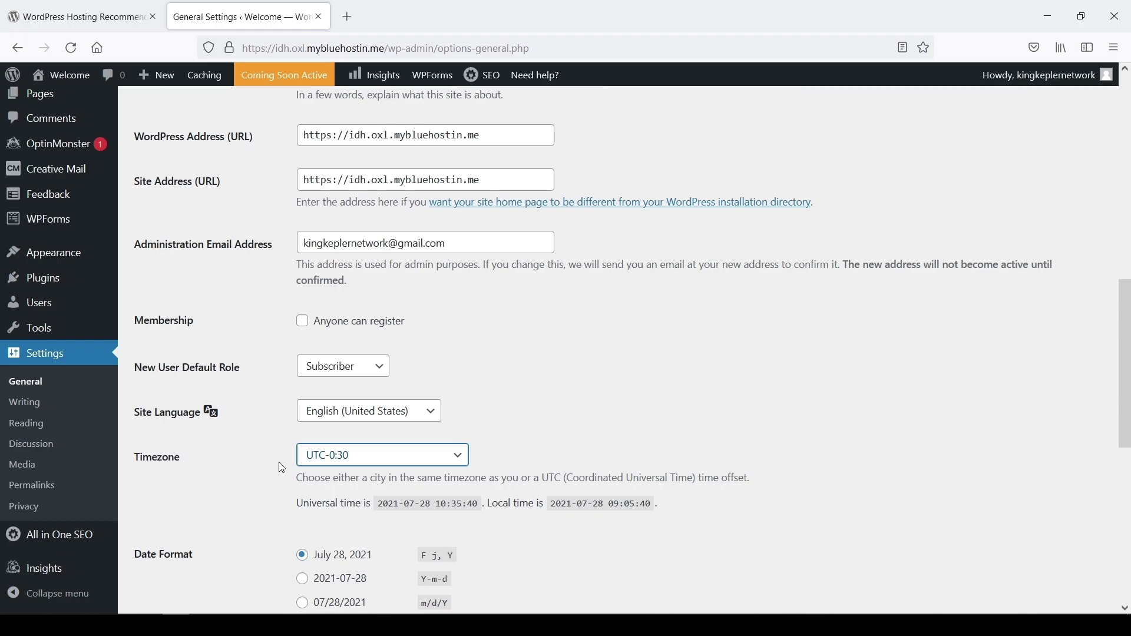
left_click(354, 457)
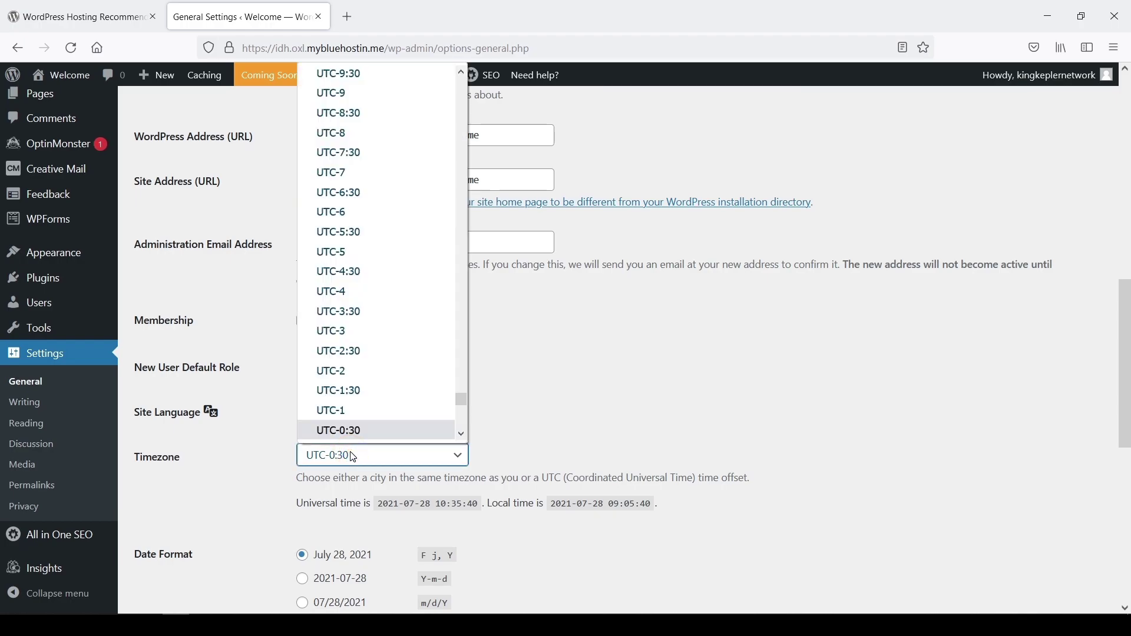
type("kolkata")
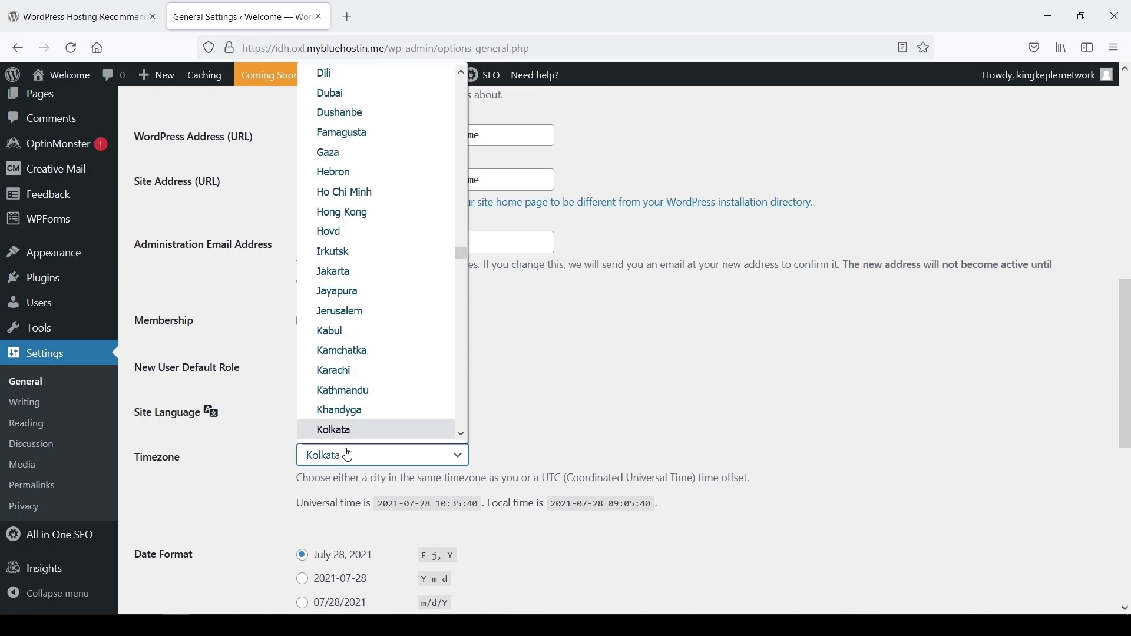
left_click(369, 430)
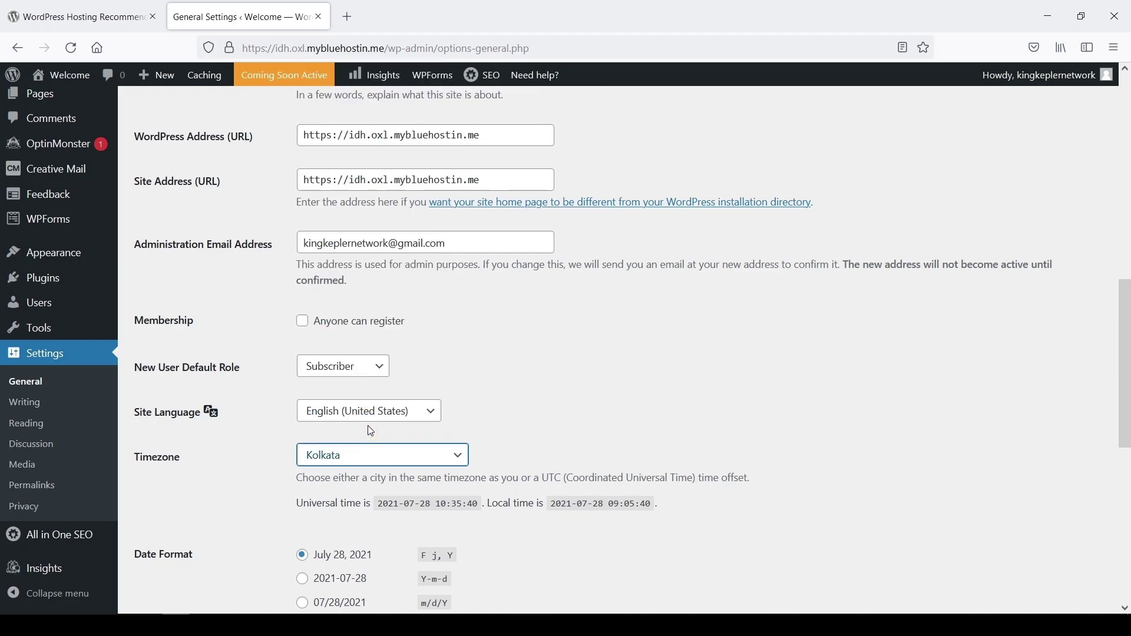
Step: Review the date format, time format, week start and cache level, and save the general settings
scroll(572, 471, "down", 4)
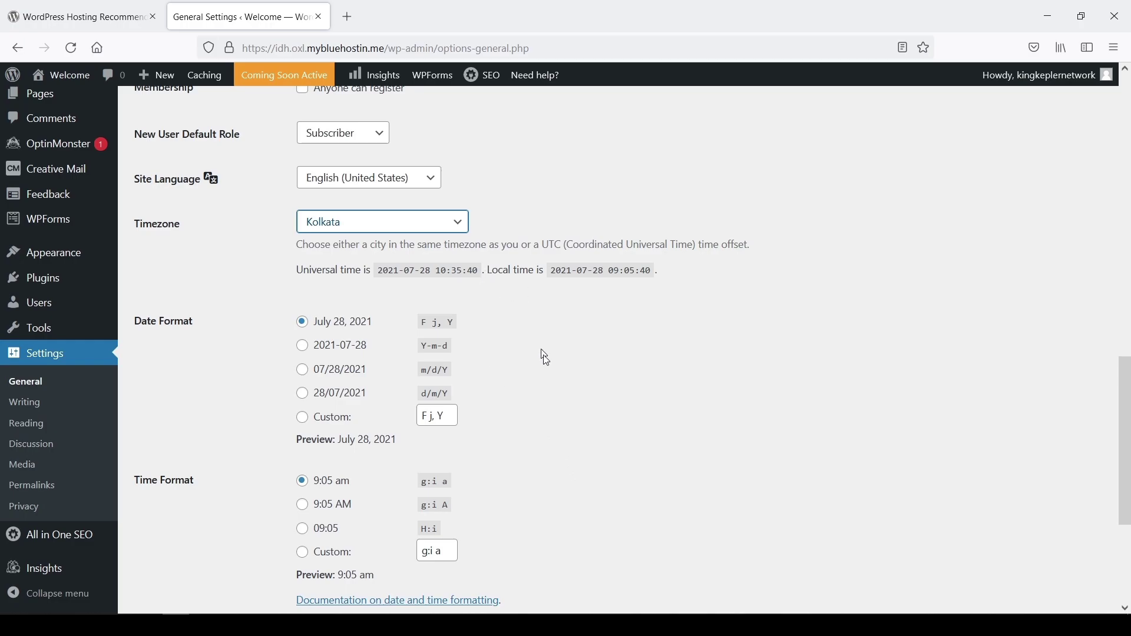
scroll(525, 389, "down", 3)
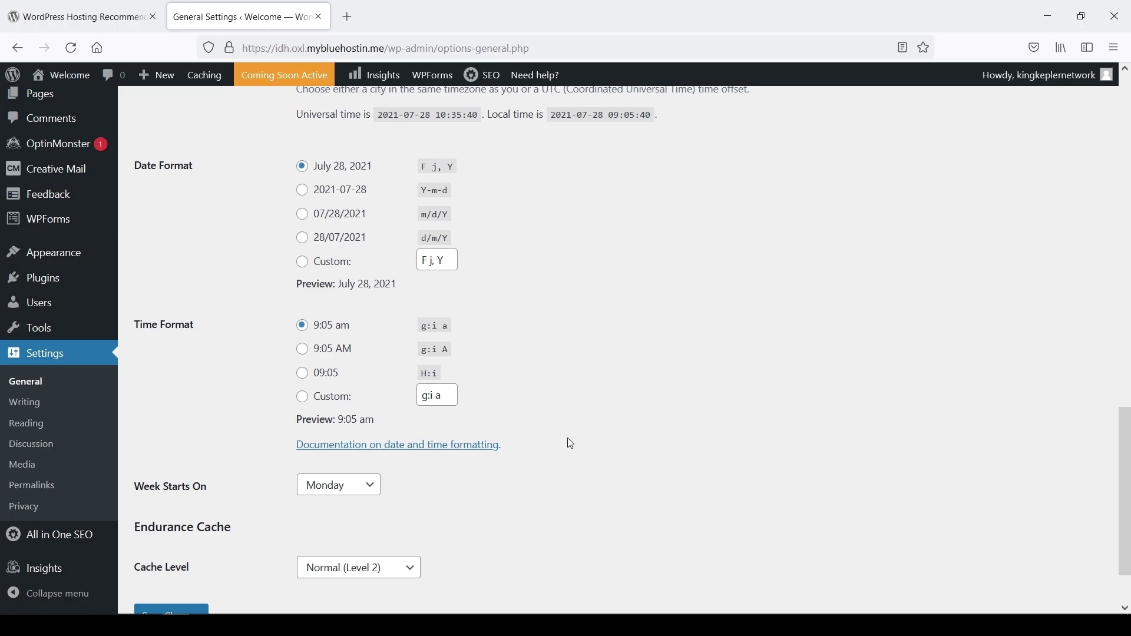
scroll(567, 437, "up", 7)
scroll(567, 439, "down", 5)
scroll(571, 448, "down", 3)
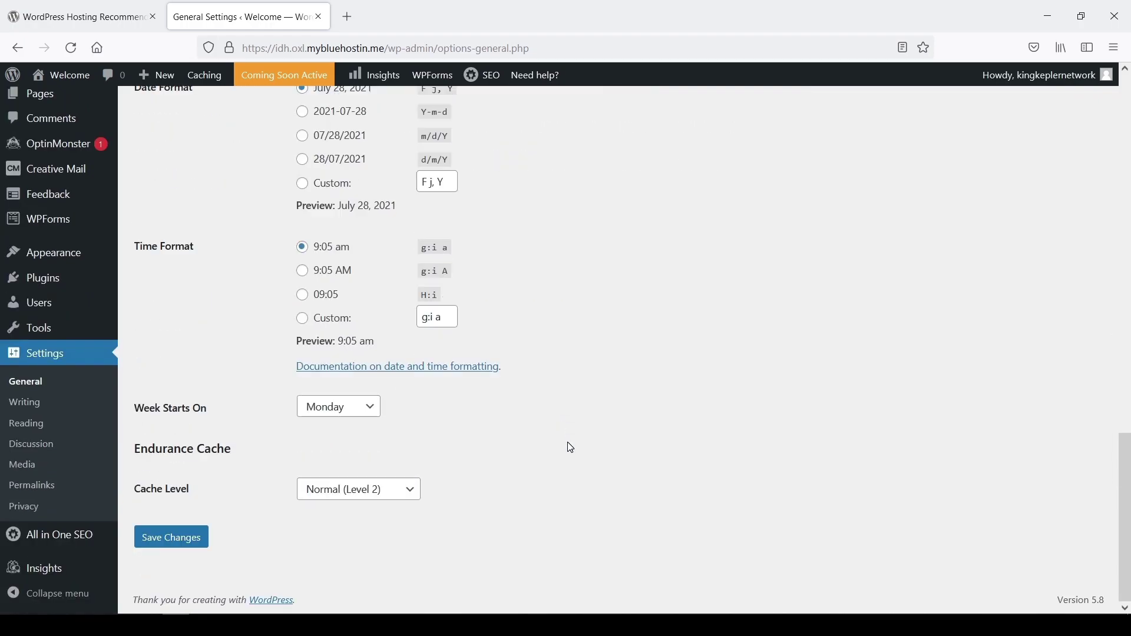
left_click(190, 536)
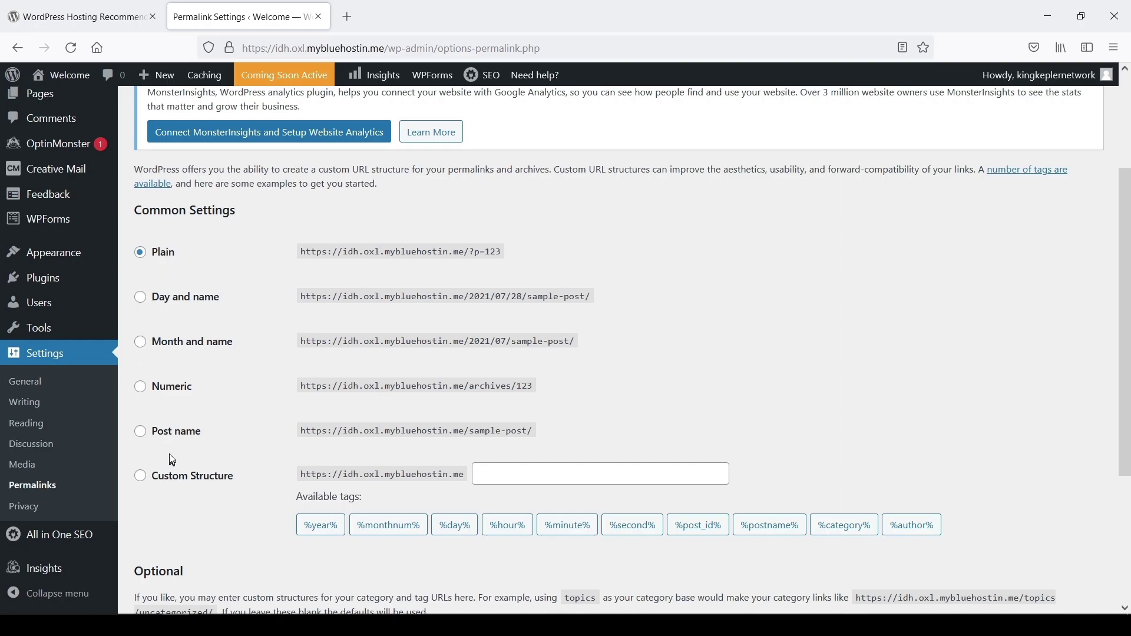
Step: Set the permalink structure to Post name and save the permalink settings
left_click(151, 434)
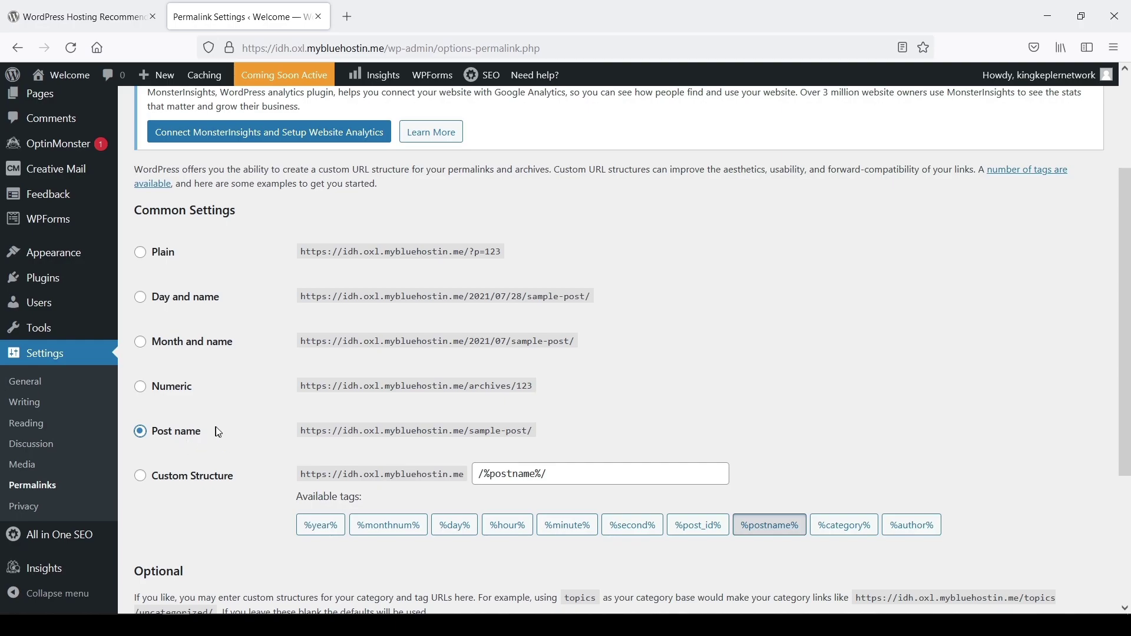
scroll(258, 430, "down", 3)
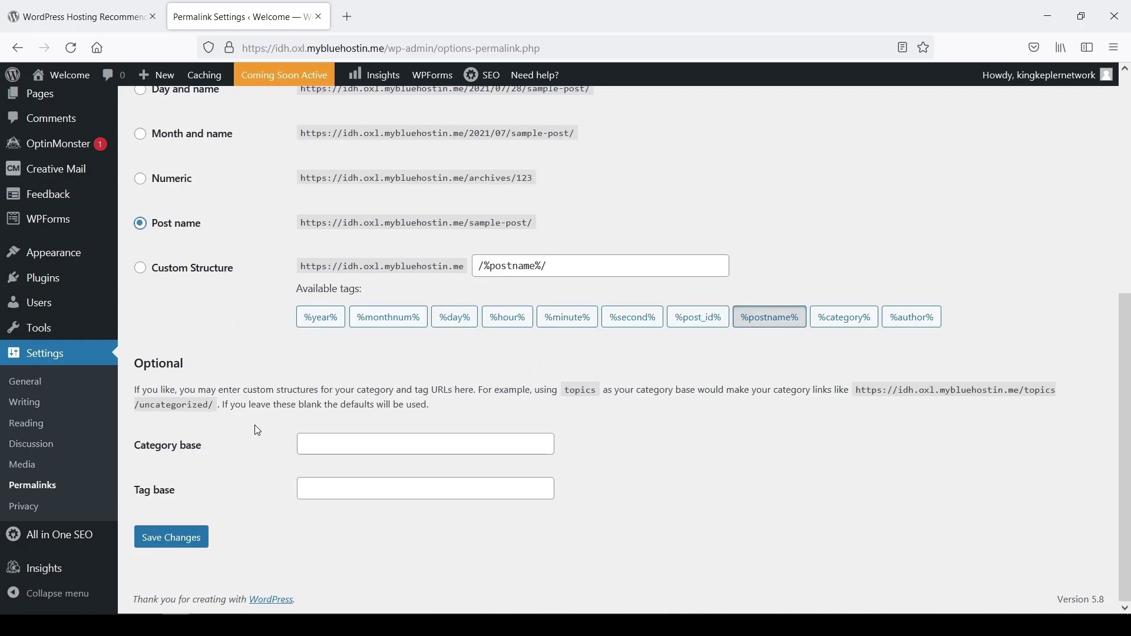
left_click(186, 540)
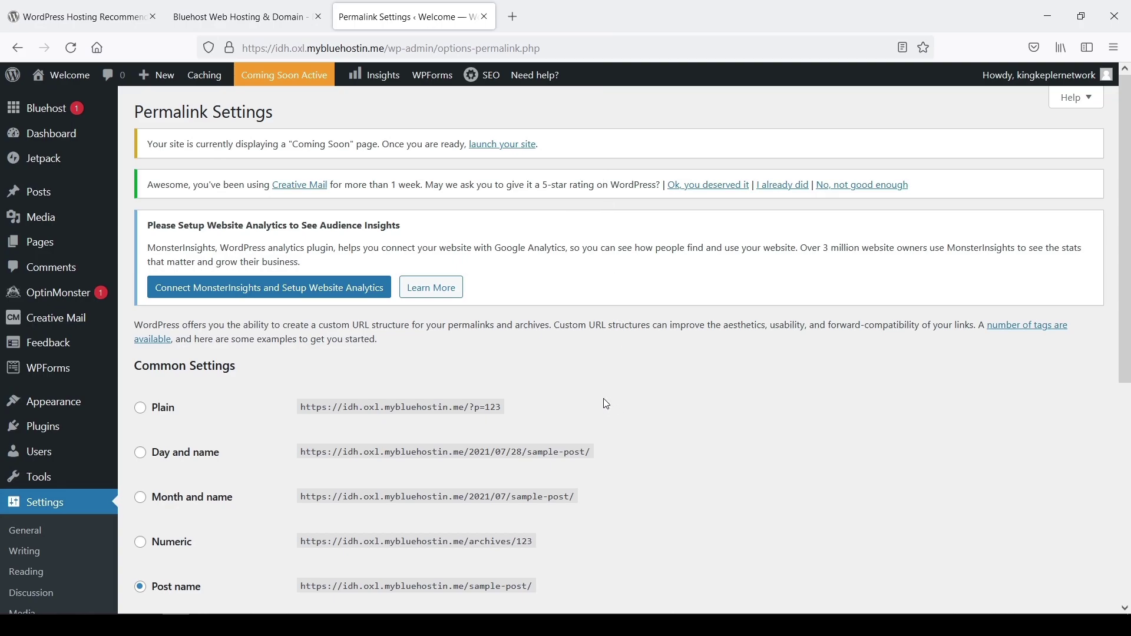
Step: Open the editor for a new page and look it over, and do the same for a new post
mouse_move(47, 250)
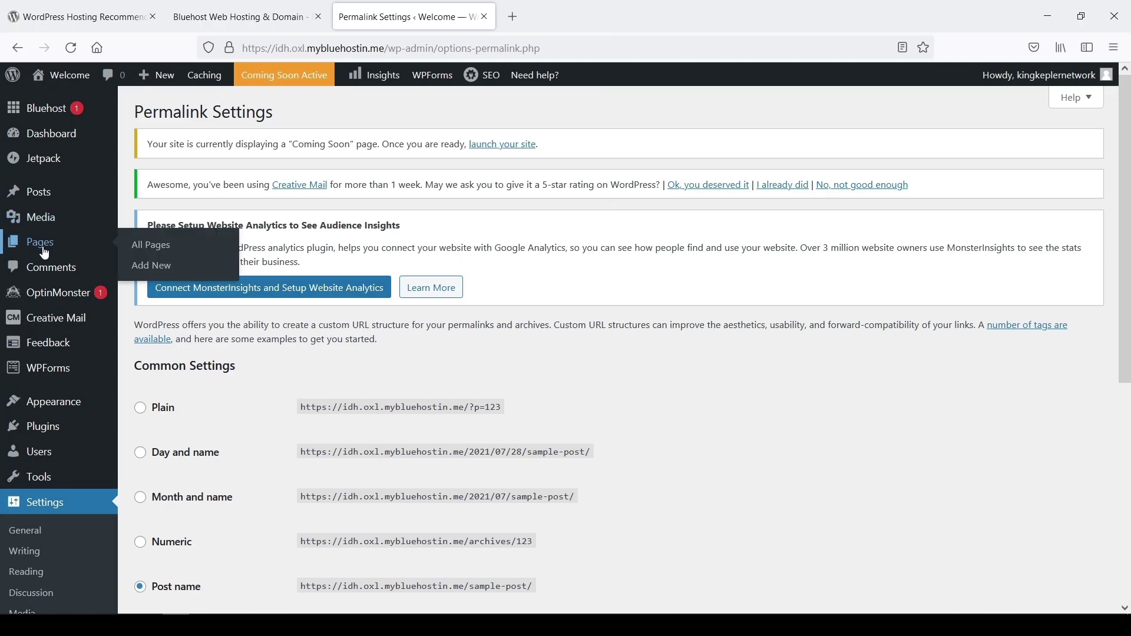
left_click(162, 271)
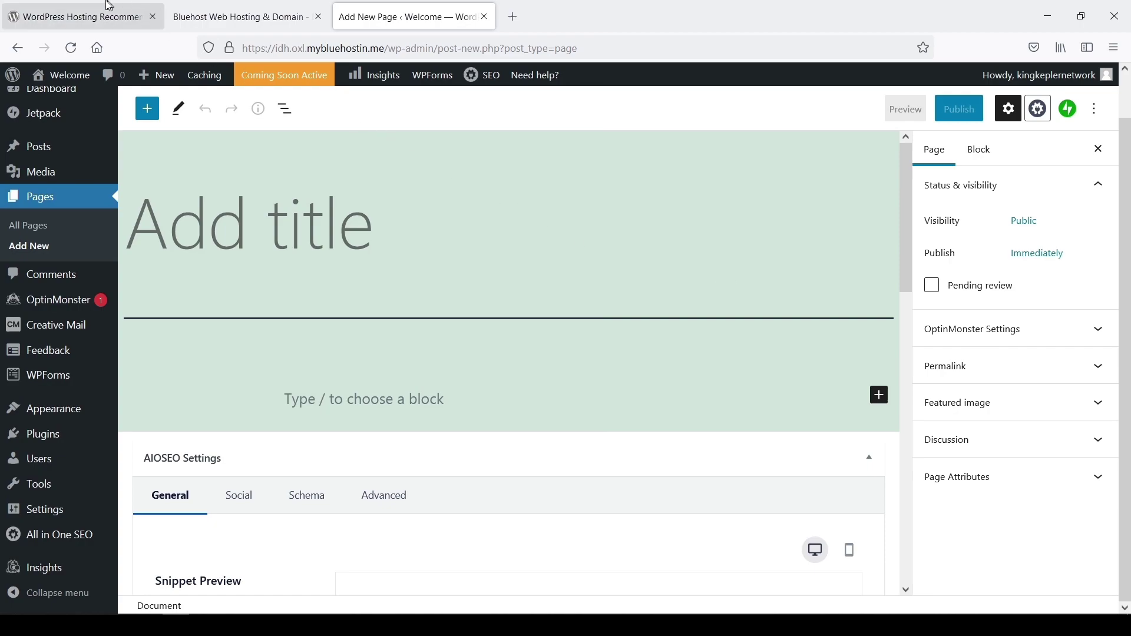
mouse_move(54, 143)
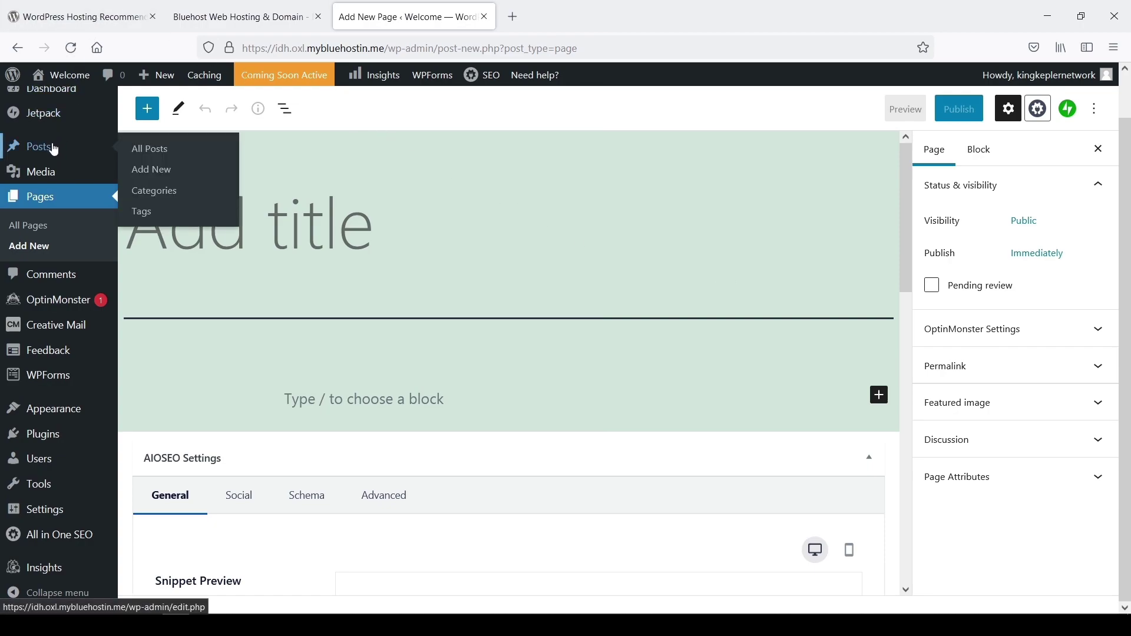
left_click(171, 178)
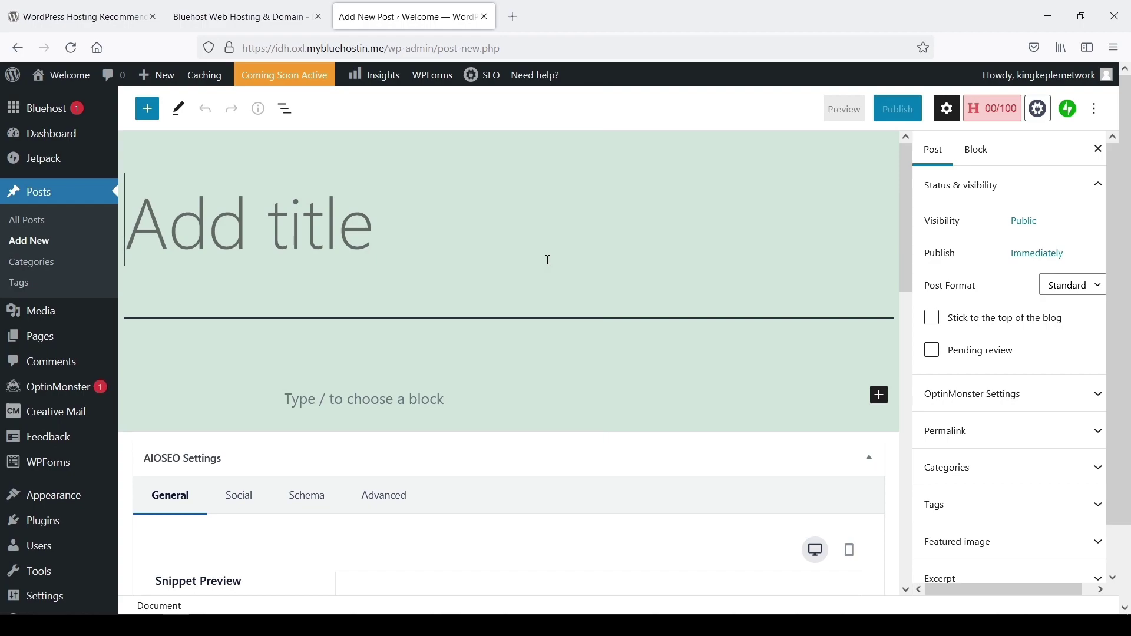
Step: In the installed plugins list, delete the Hello Dolly plugin and activate Akismet Anti-Spam
mouse_move(41, 523)
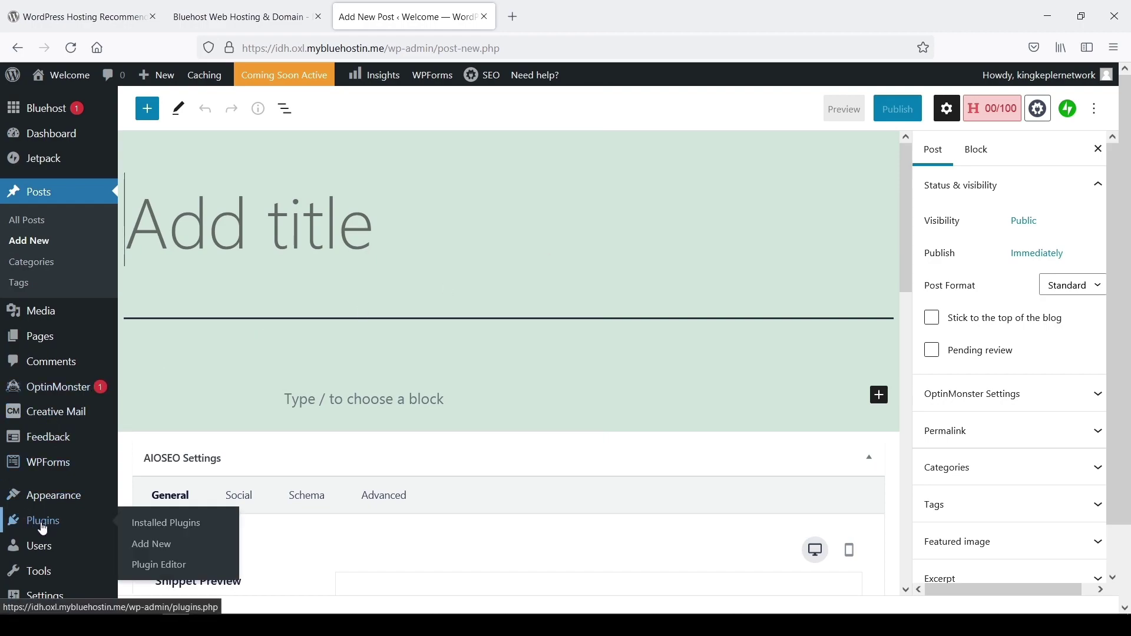
left_click(165, 530)
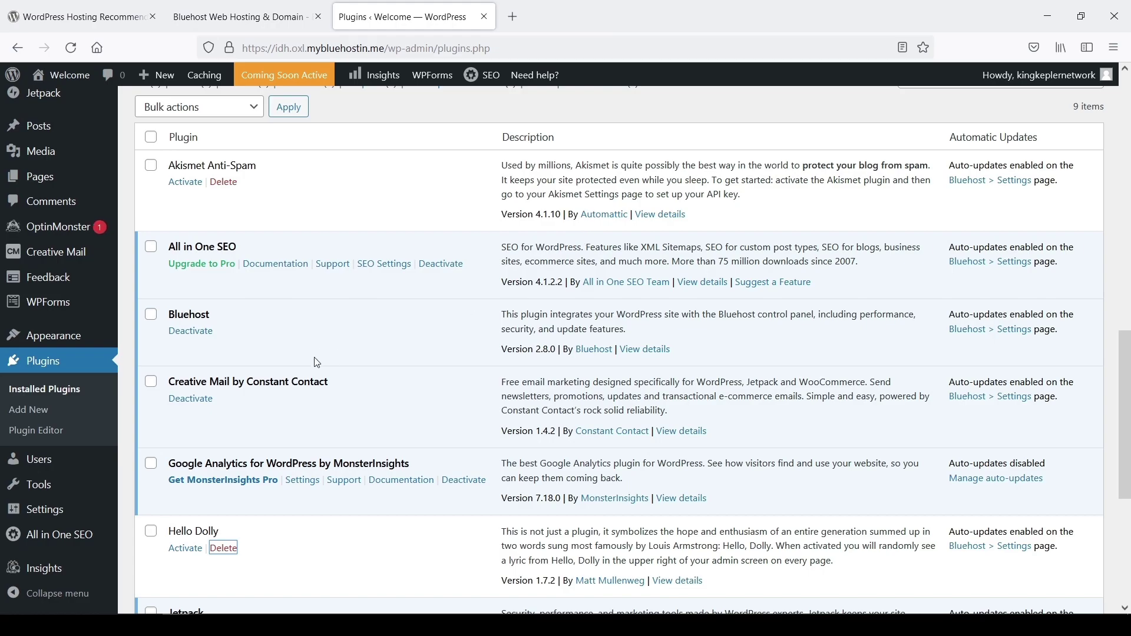
left_click(224, 549)
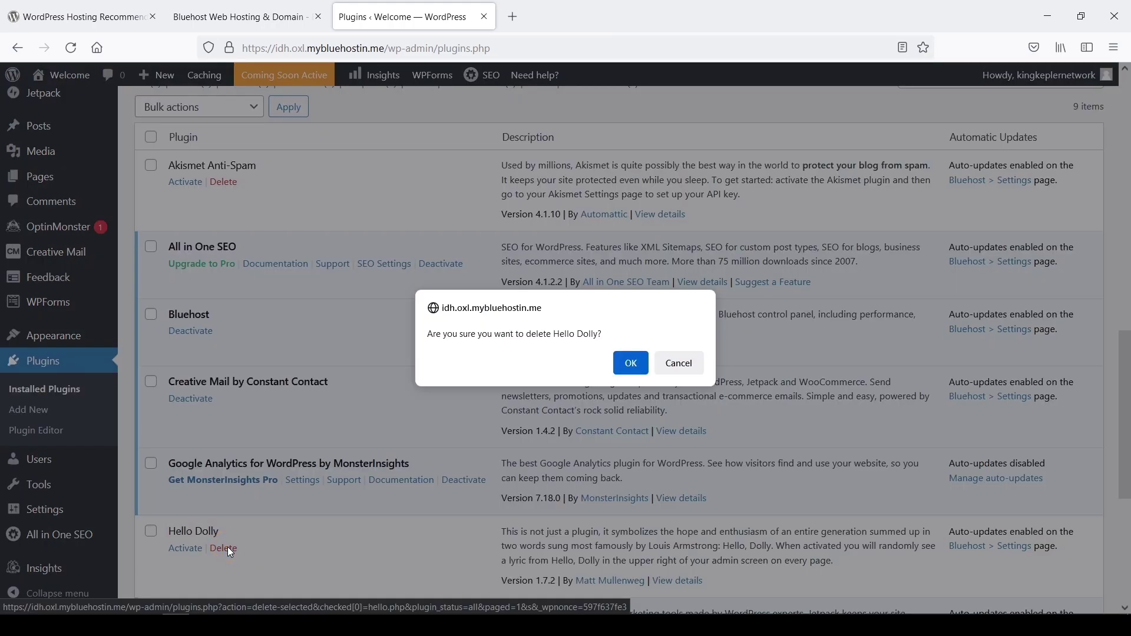
left_click(633, 368)
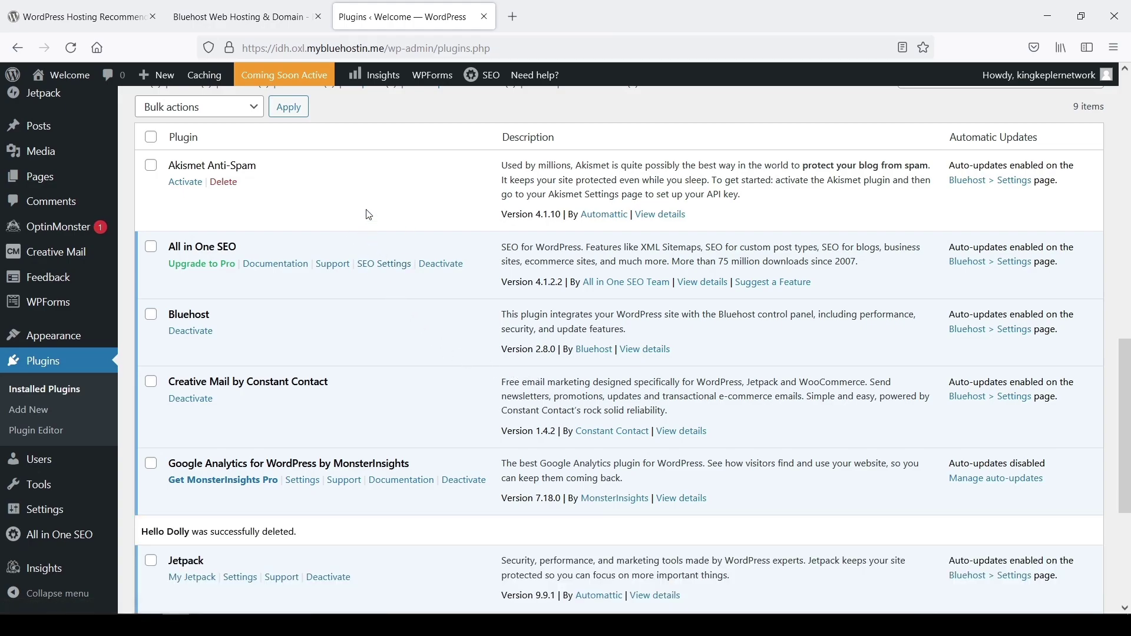
left_click(187, 194)
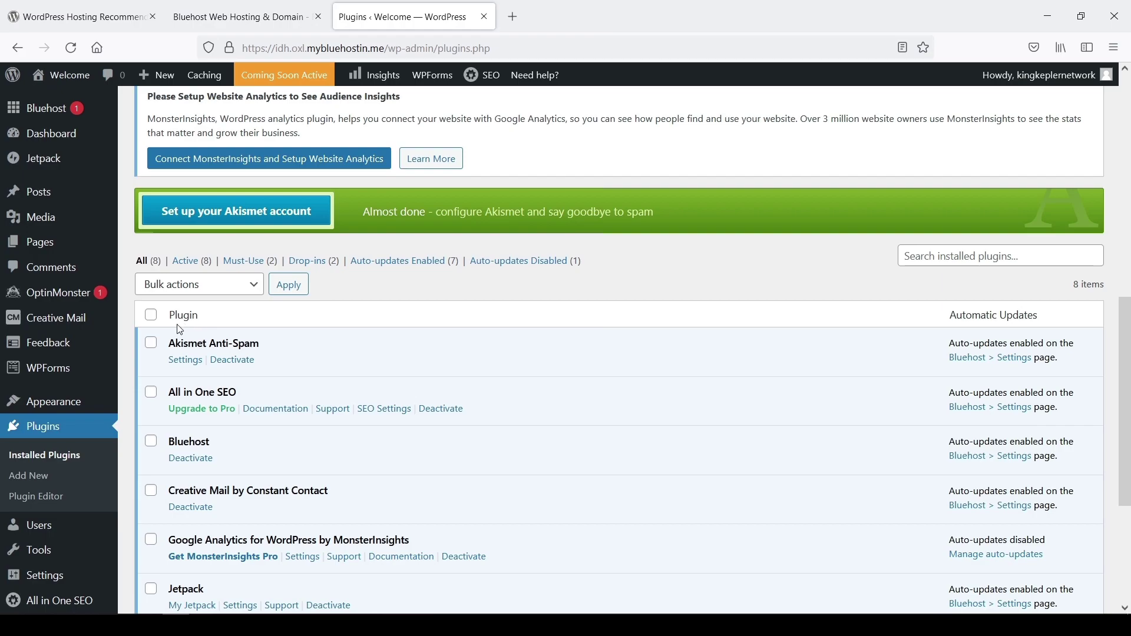
Step: Select all installed plugins and choose Delete as the bulk action without applying it
left_click(153, 319)
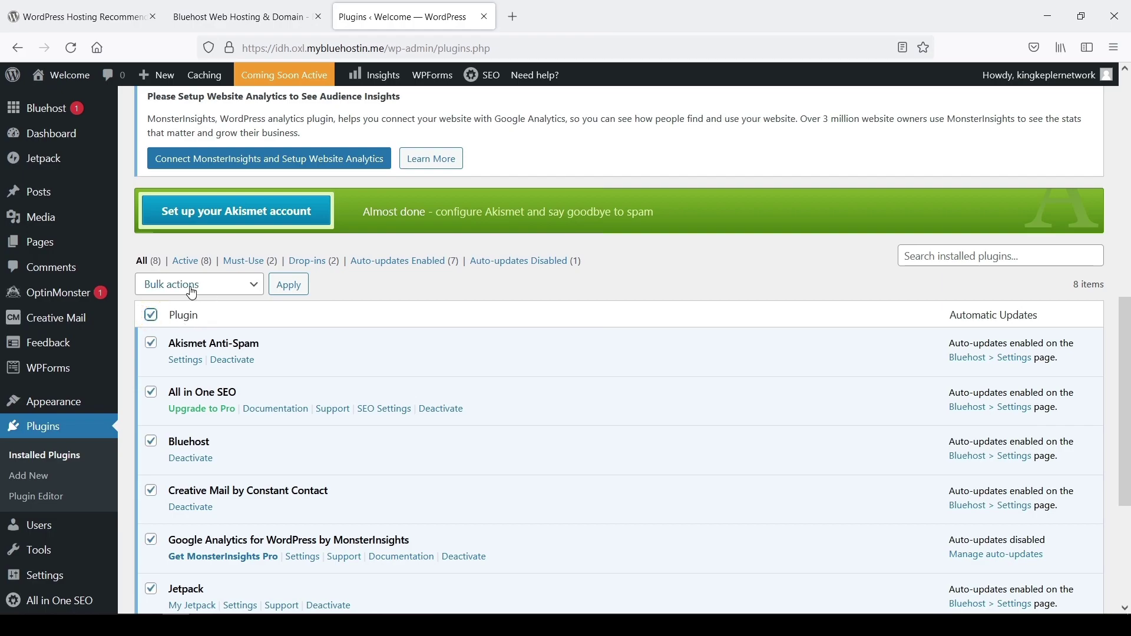
left_click(222, 288)
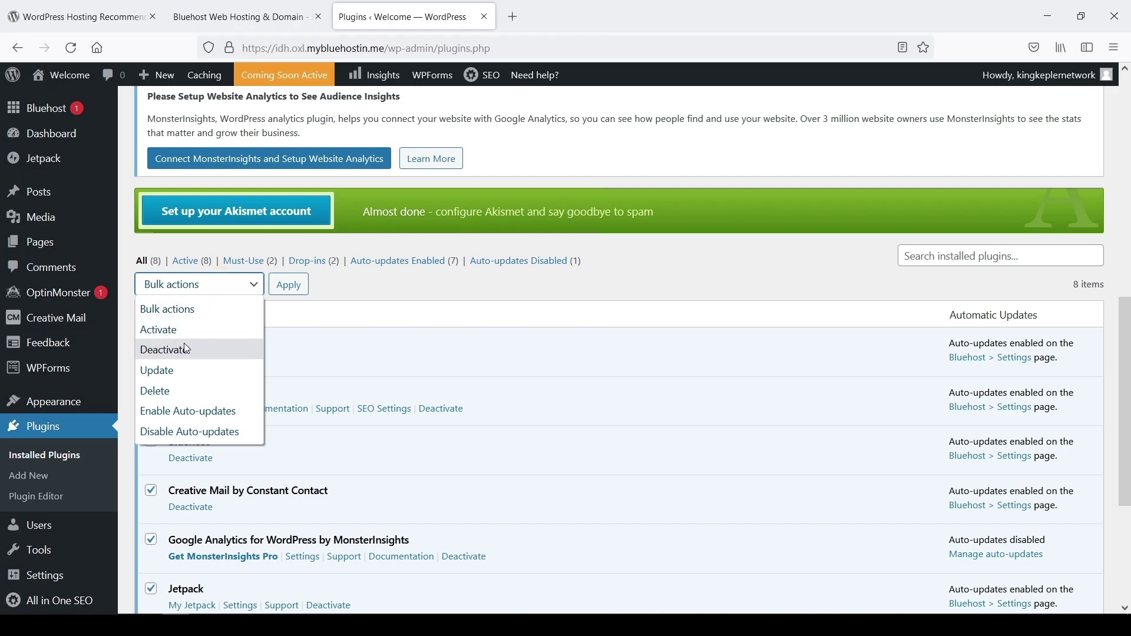
left_click(185, 390)
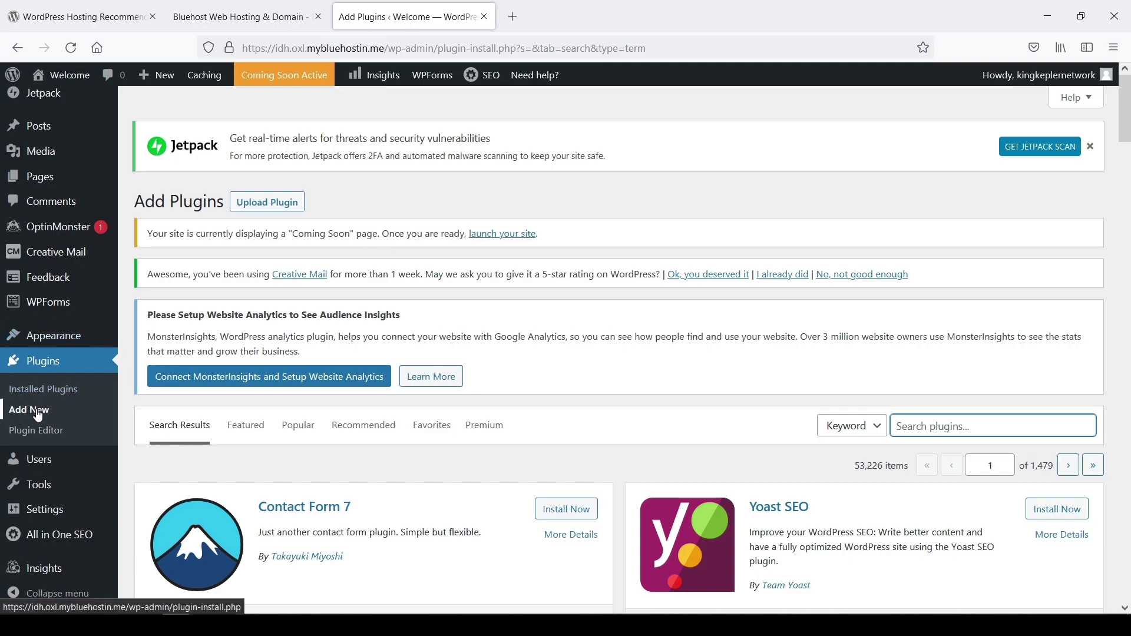
Step: Search for rank math seo among the plugins available to add and install the Rank Math SEO plugin
left_click(943, 419)
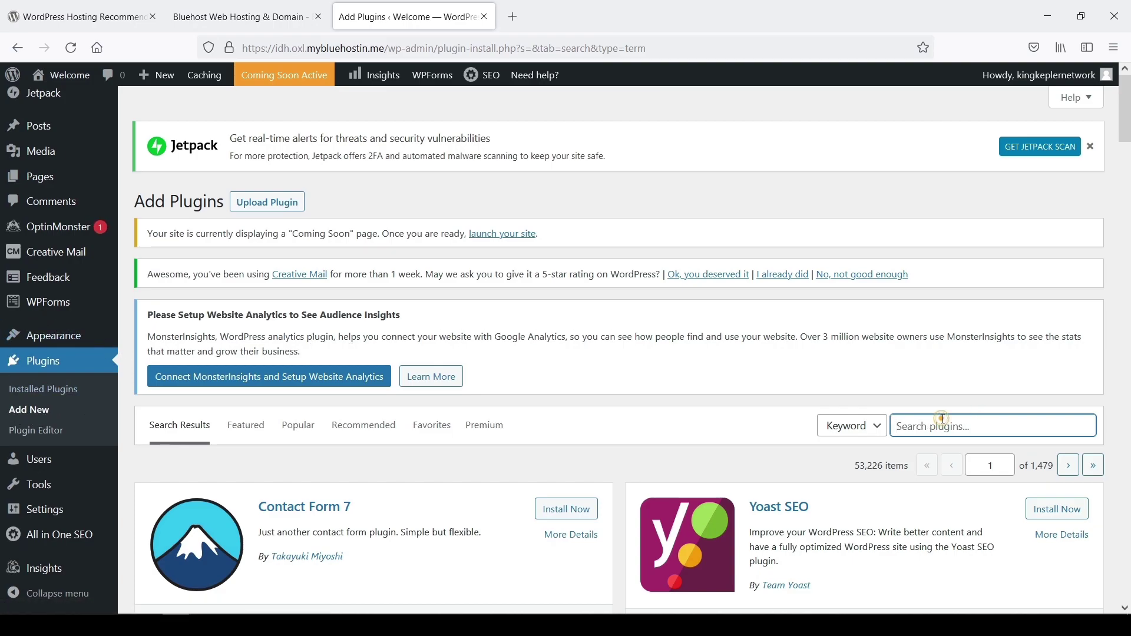
type("rank math seo")
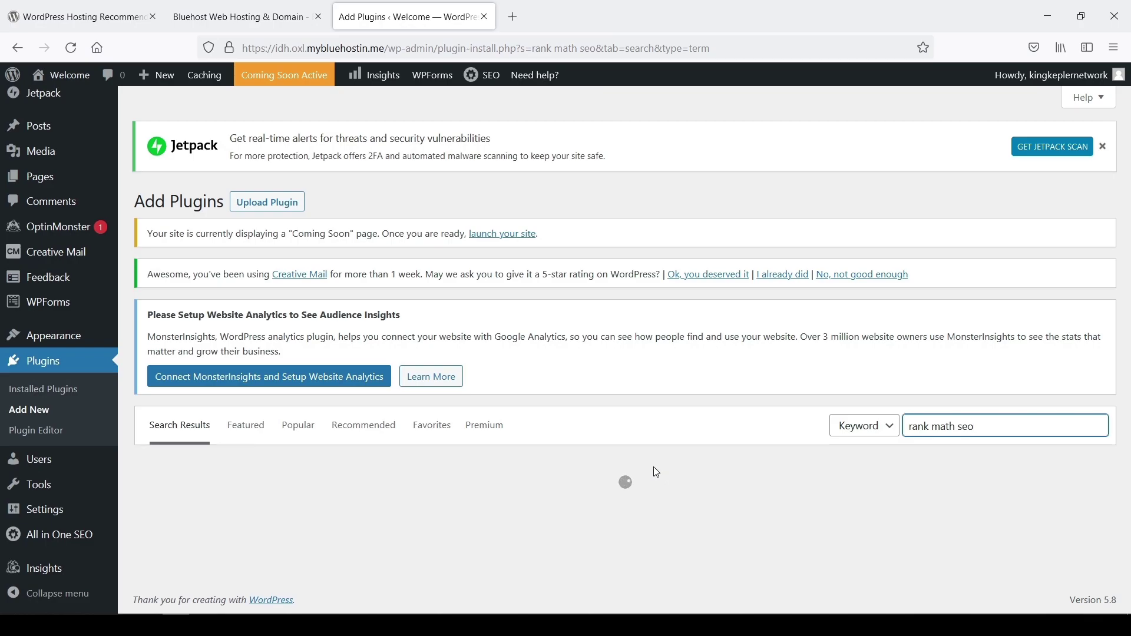
scroll(628, 392, "down", 1)
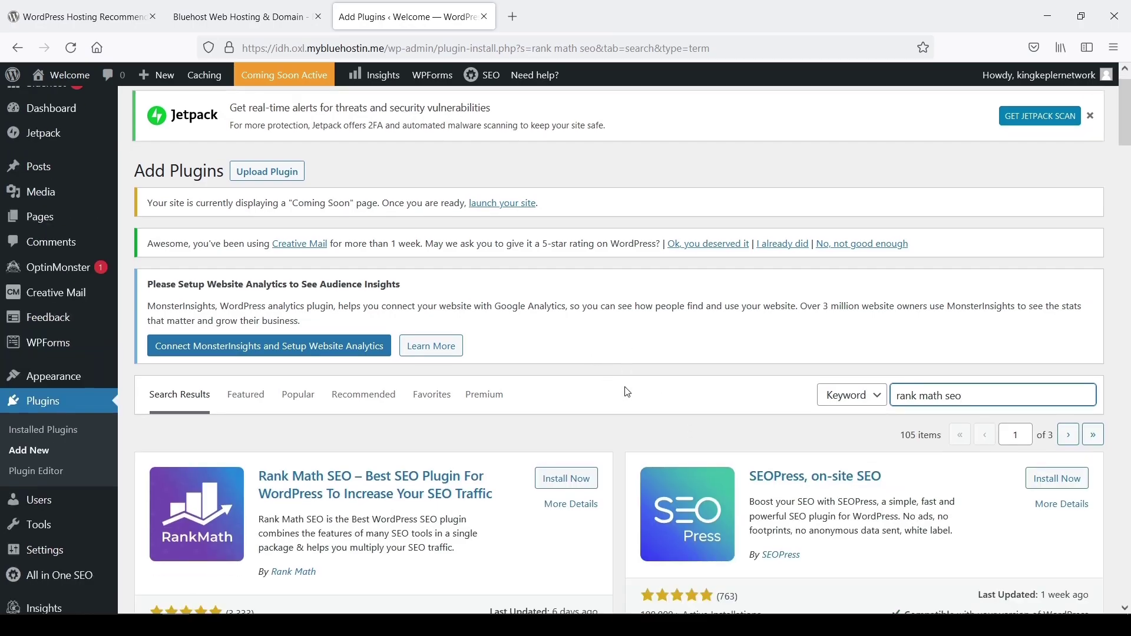
scroll(627, 392, "down", 2)
left_click(567, 355)
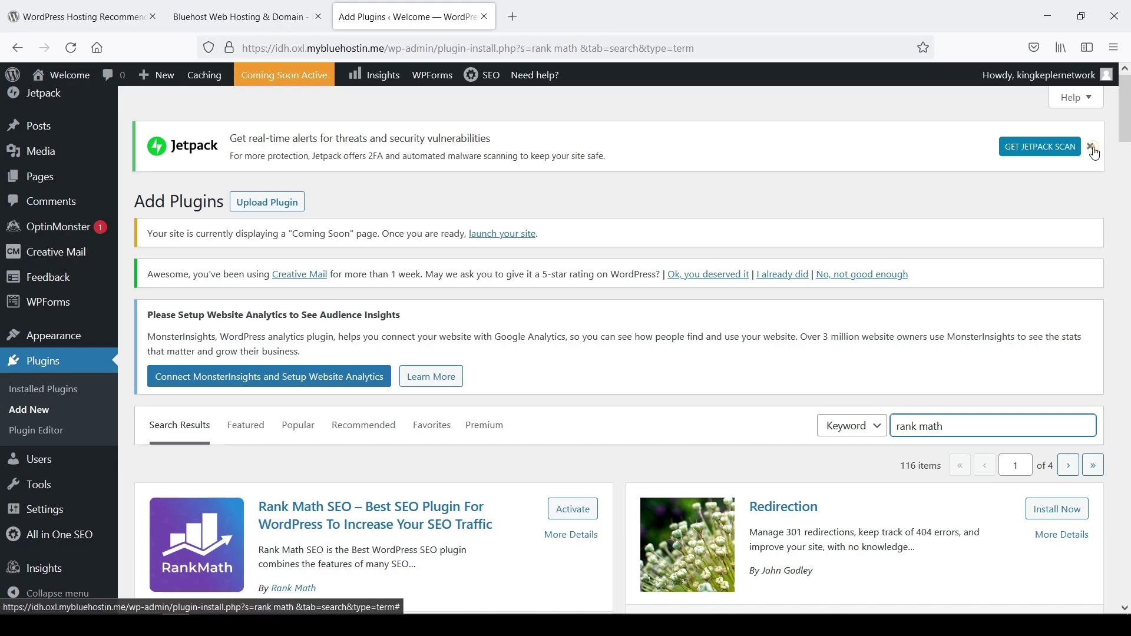
Step: Dismiss the Jetpack scan notice and activate the Rank Math SEO plugin, closing the WordPress admin tab to finish
left_click(1091, 147)
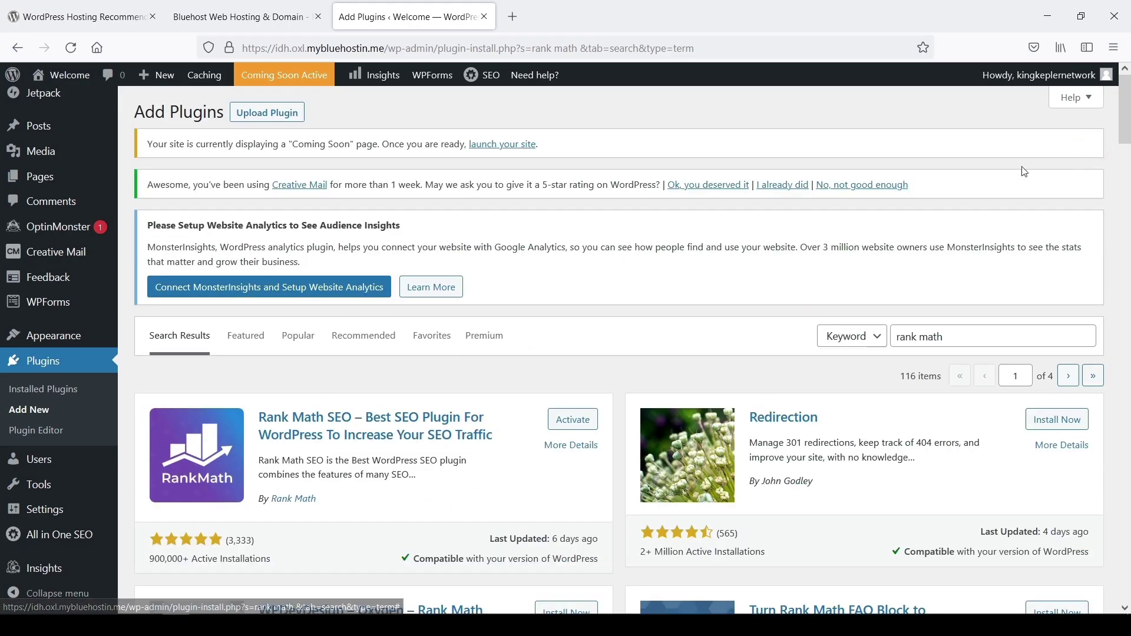
left_click(575, 422)
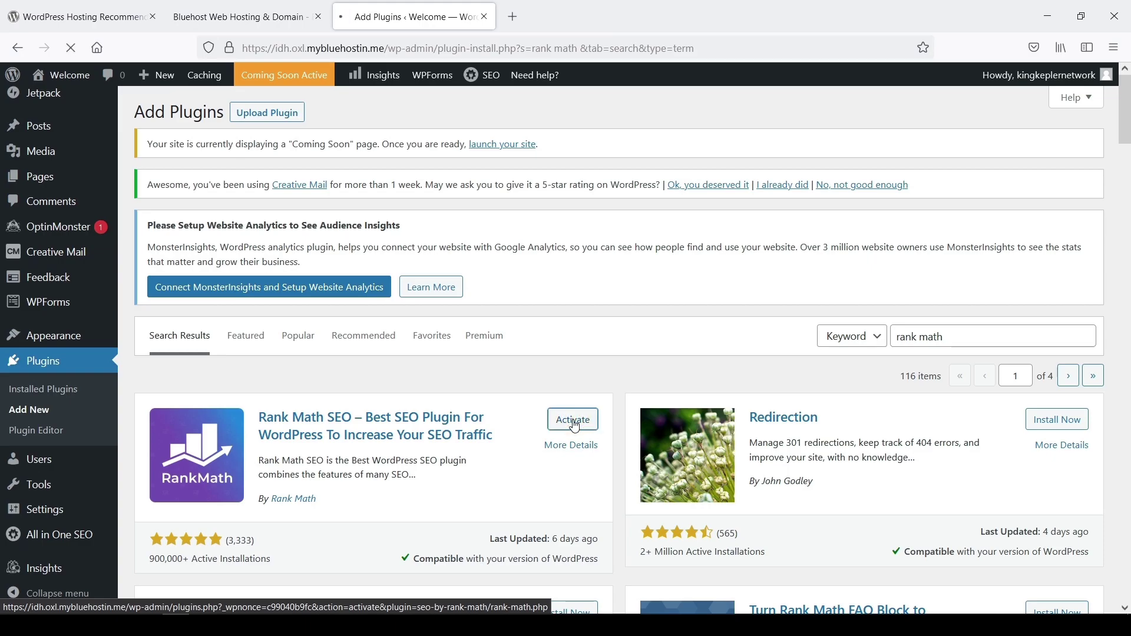
key("ctrl+w")
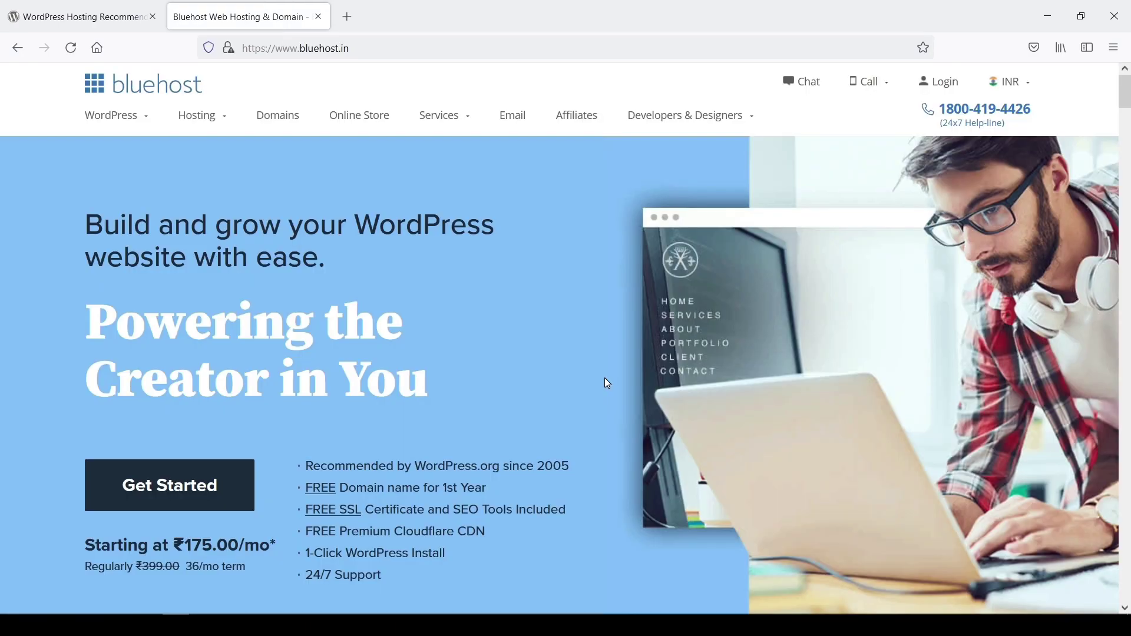